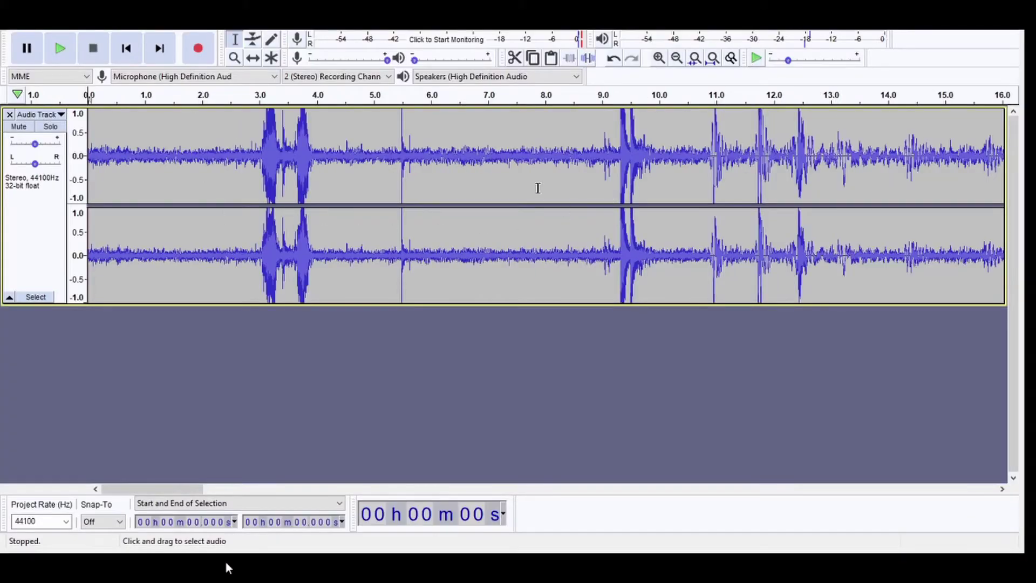
# Play back the selected background-noise recording and stop it
pyautogui.click(663, 572)
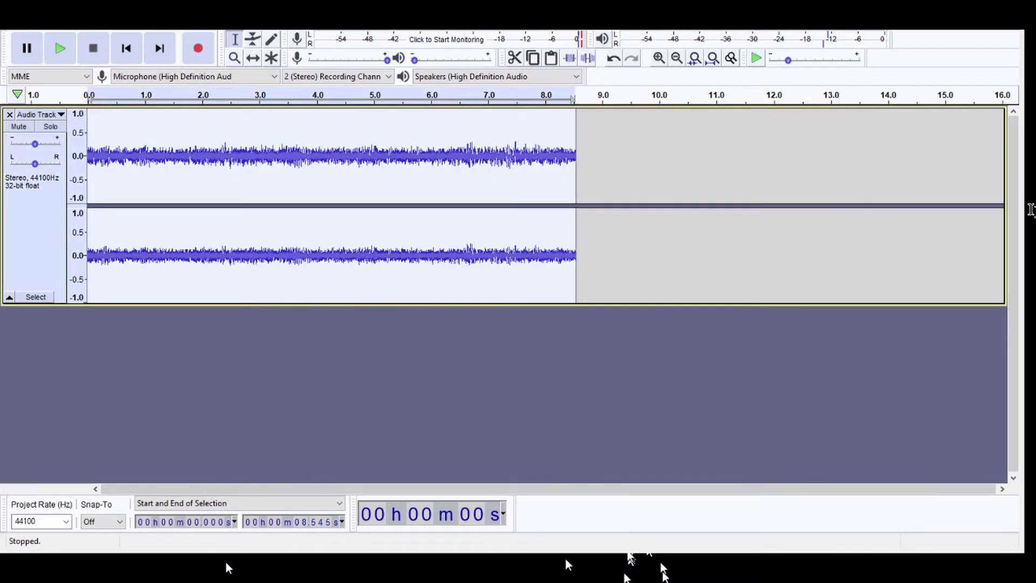
pyautogui.click(349, 442)
pyautogui.press('space')
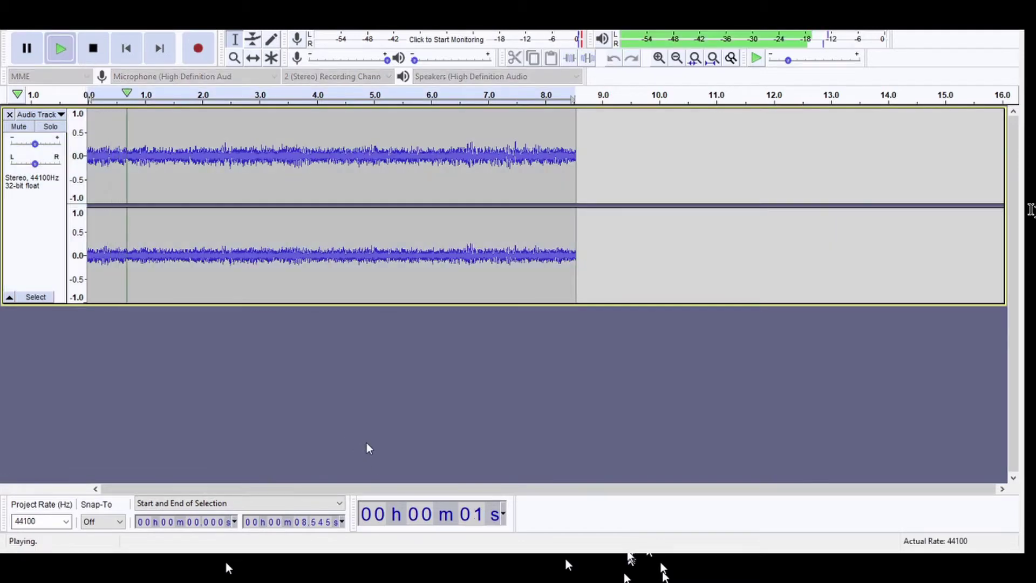
pyautogui.press('space')
pyautogui.click(63, 275)
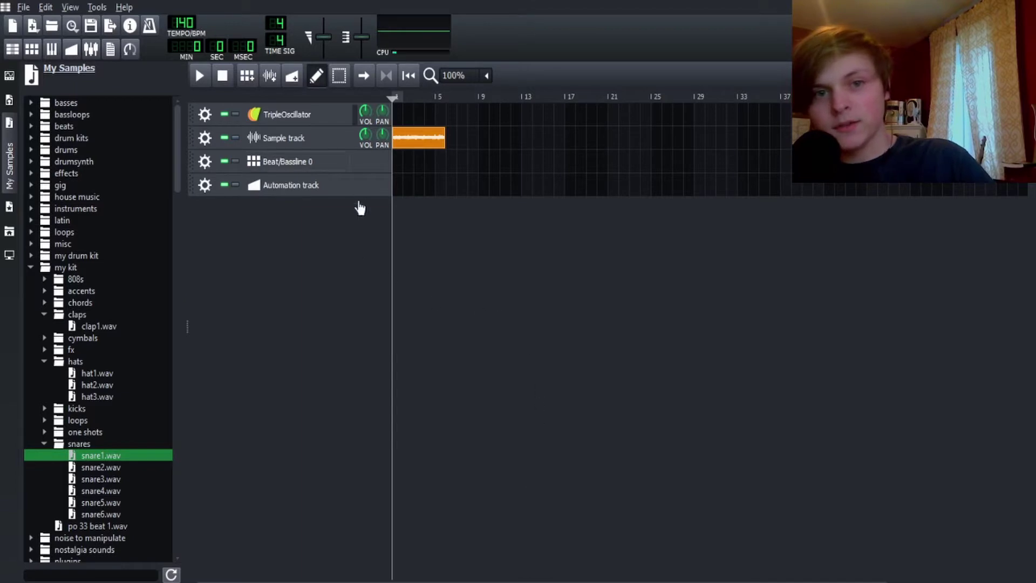
# Open the sample track's equalizer, move band 5 to about 1 kHz, and audition the track
pyautogui.click(319, 139)
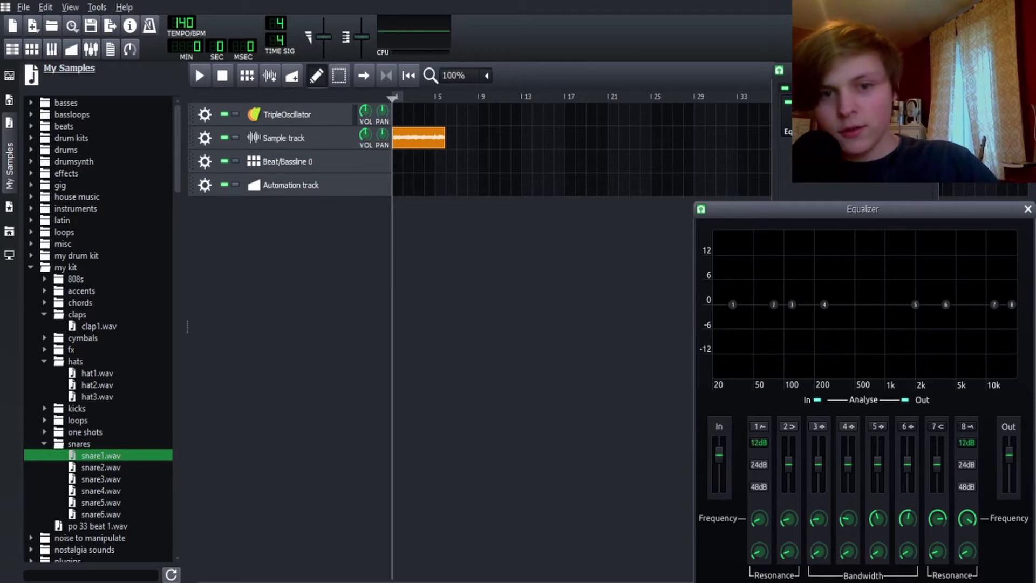
pyautogui.moveTo(916, 305); pyautogui.dragTo(886, 305)
pyautogui.click(600, 415)
pyautogui.press('space')
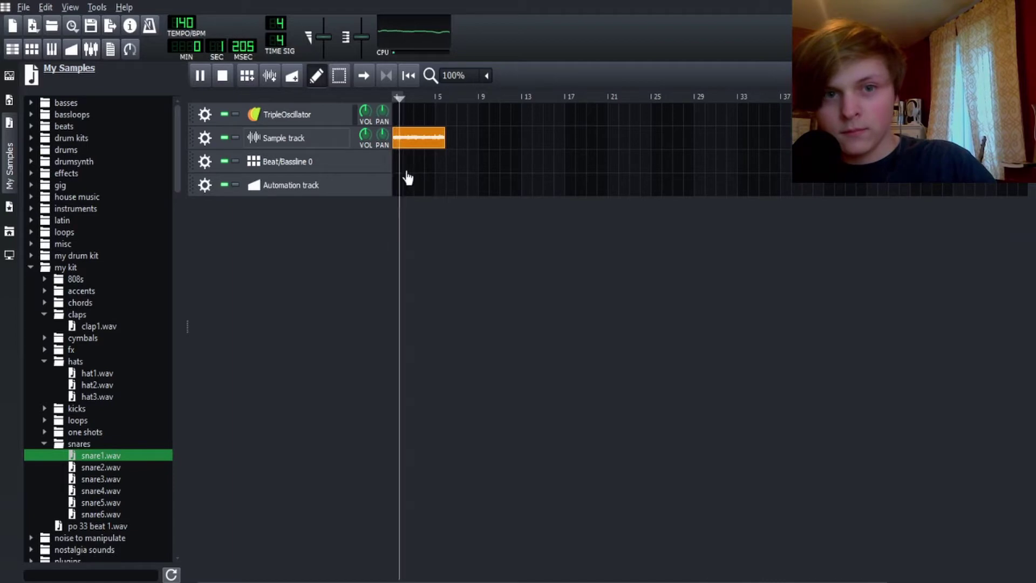
pyautogui.press('space')
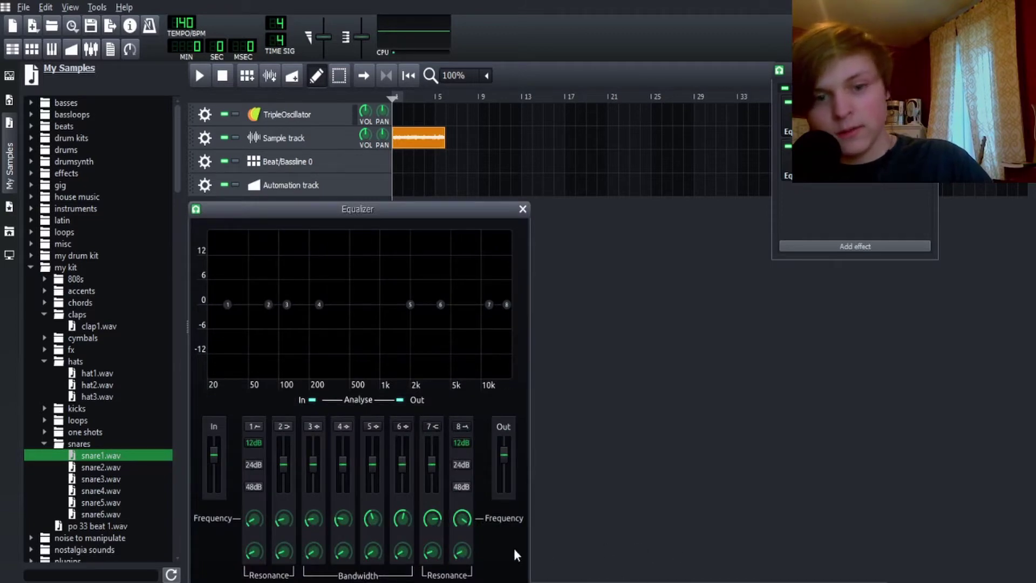
# In the second equalizer, narrow band 5 and boost it into a tall peak at about 500 Hz, checking it by playback
pyautogui.moveTo(373, 551); pyautogui.dragTo(373, 567)
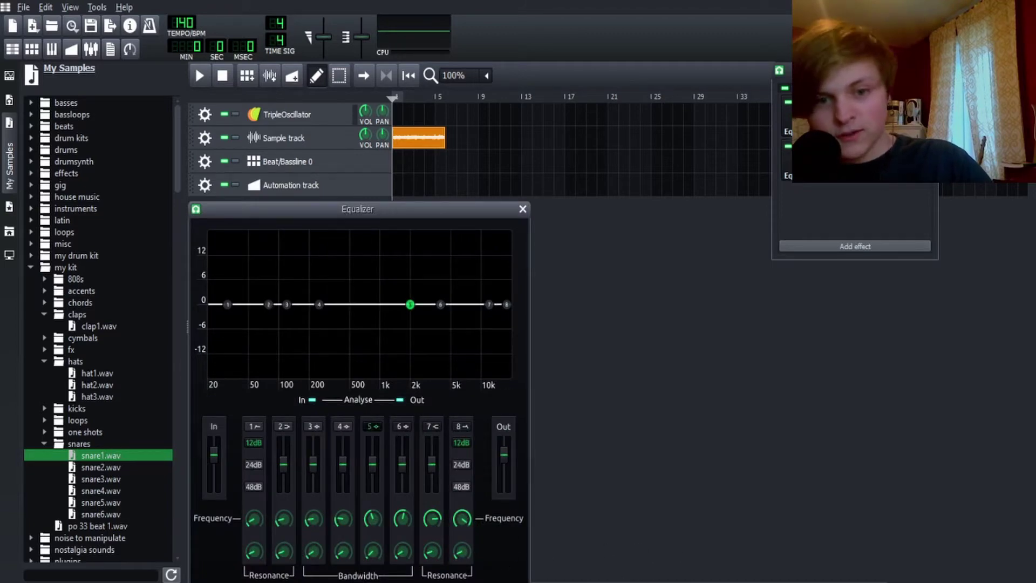
pyautogui.moveTo(372, 464); pyautogui.dragTo(373, 451)
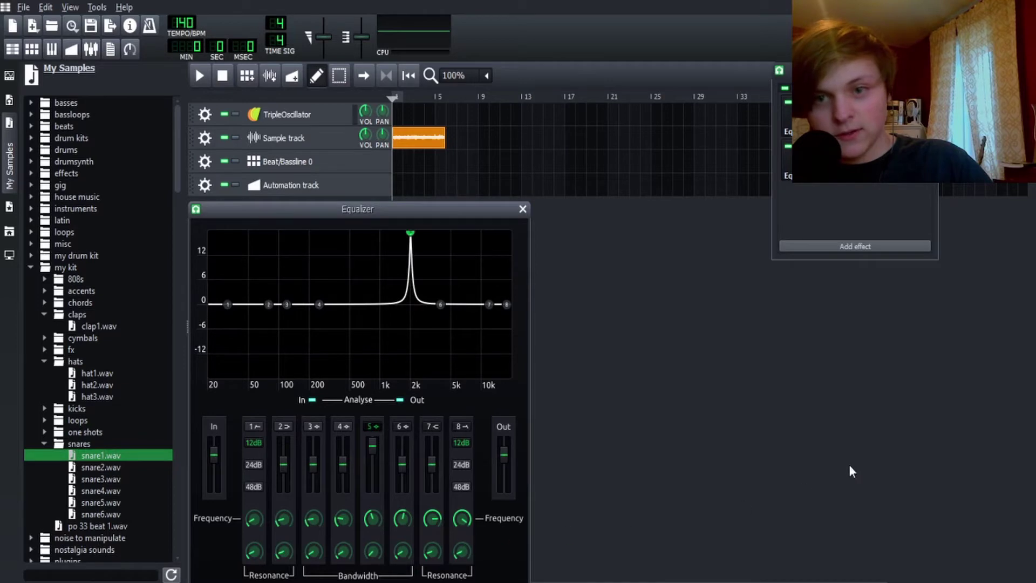
pyautogui.click(751, 373)
pyautogui.press('space')
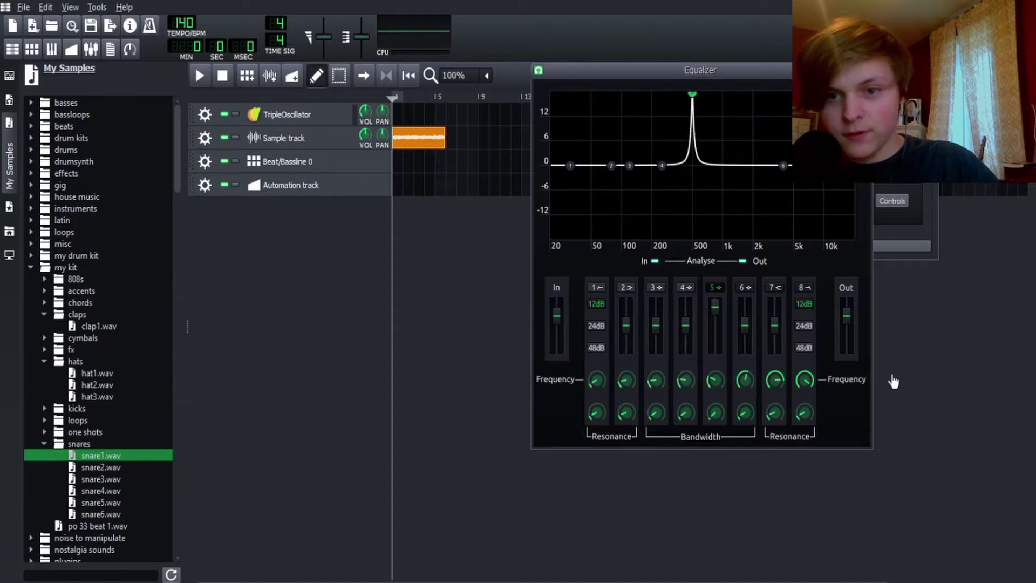
# Audition the equalized sample track and examine its spectrum in the last equalizer of the chain
pyautogui.press('space')
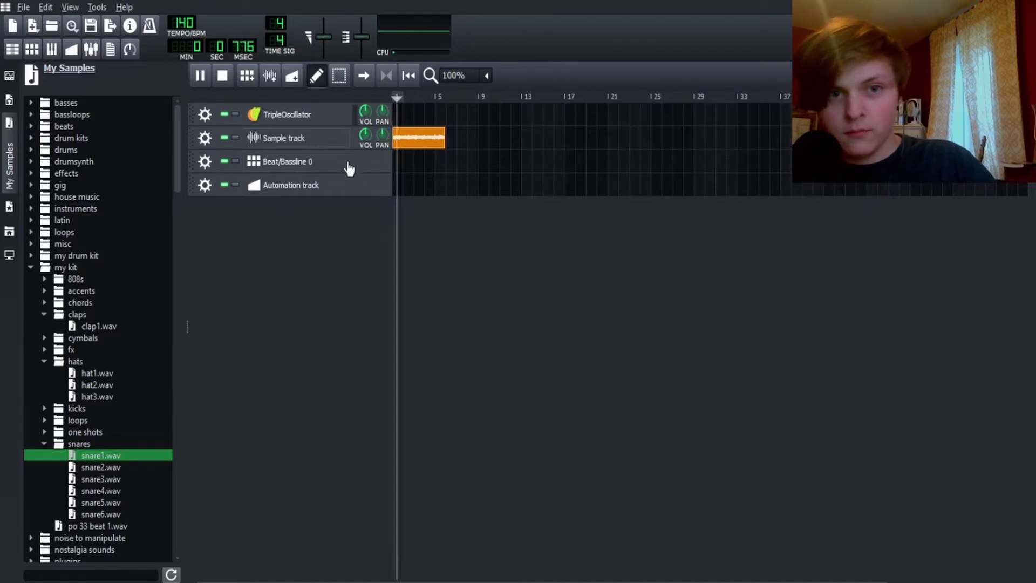
pyautogui.click(939, 192)
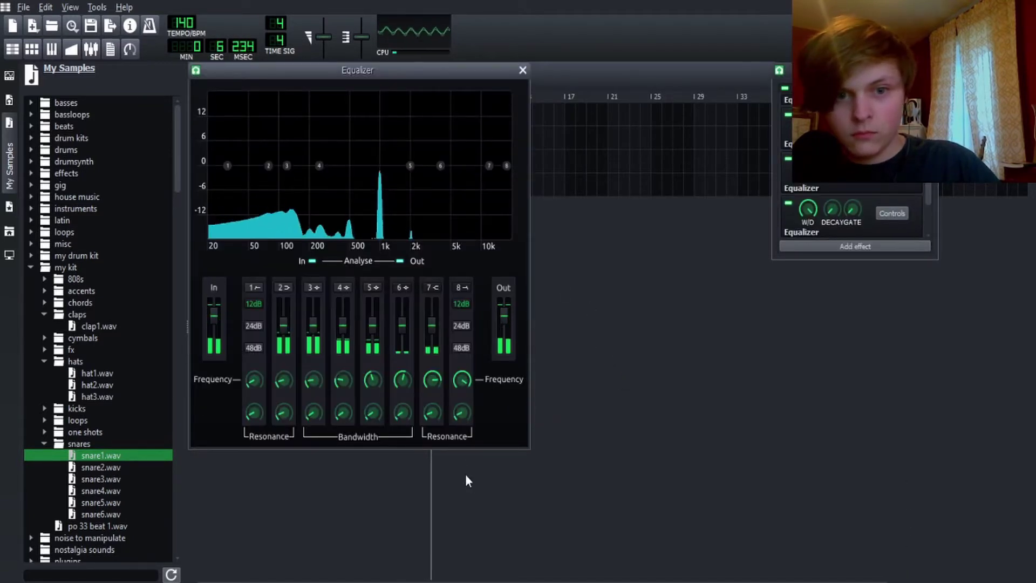
pyautogui.press('space')
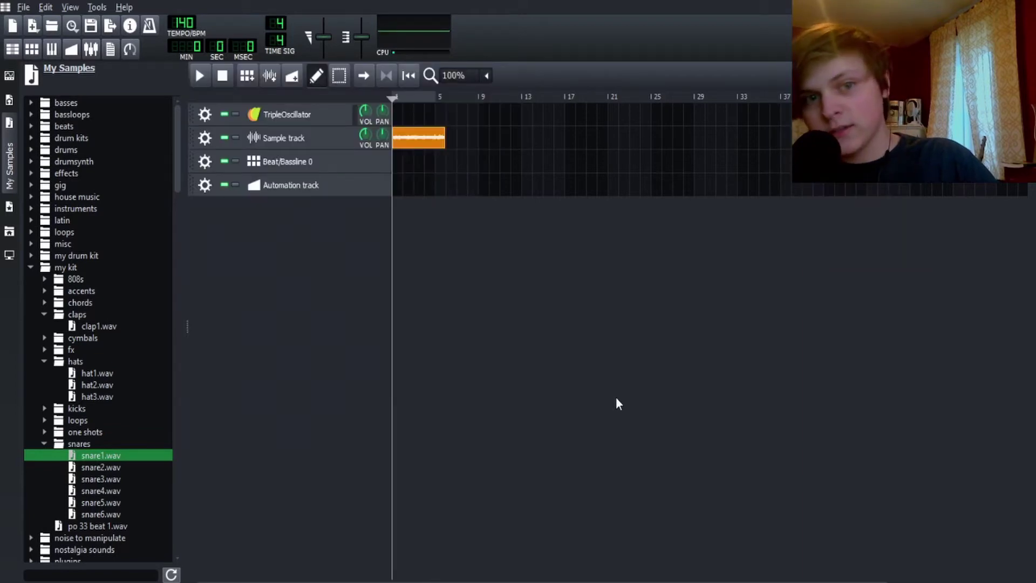
pyautogui.press('space')
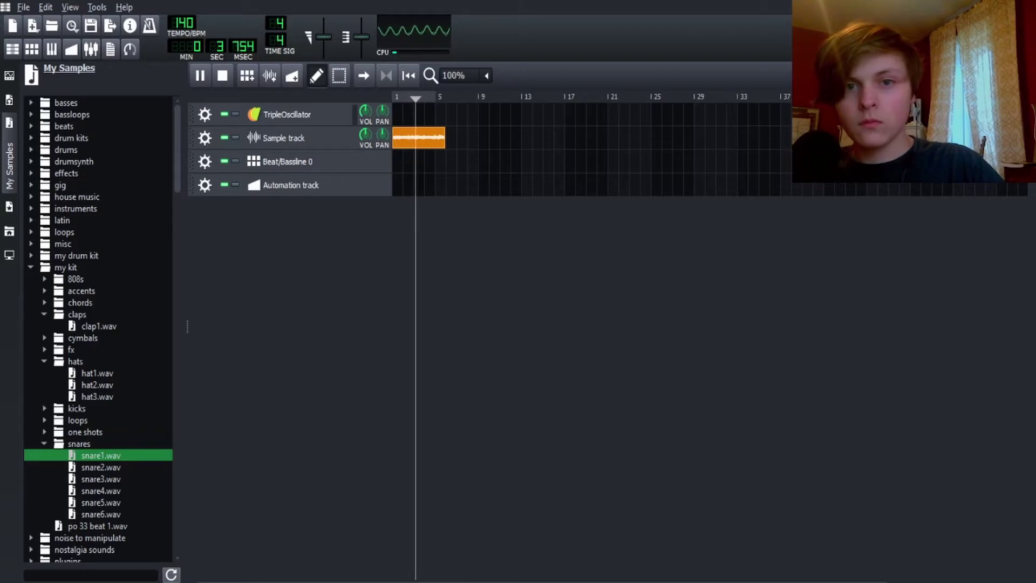
pyautogui.press('space')
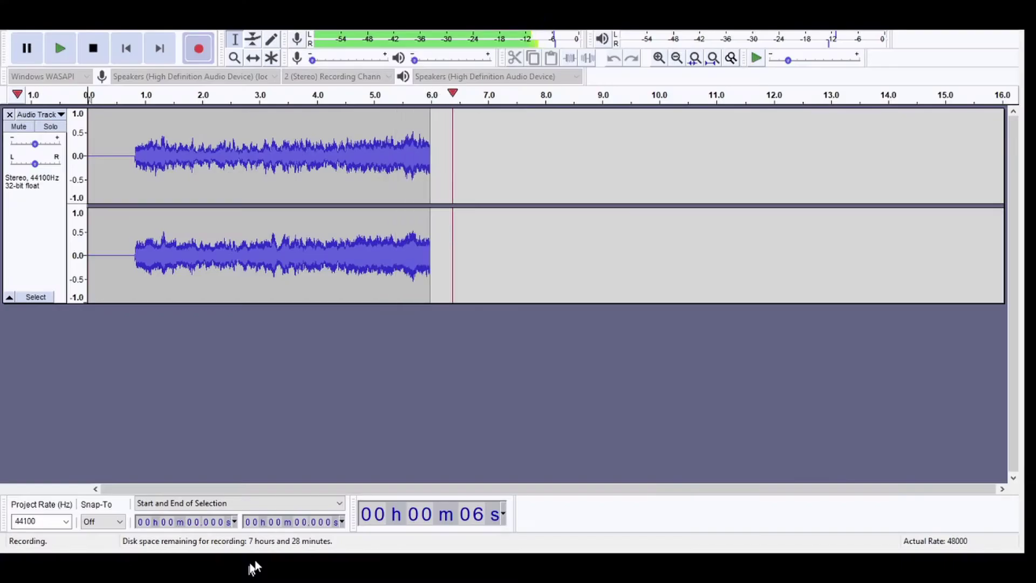
# Trim the silent start off the new Audacity recording and fade in its first 0.2 seconds and fade out its last 0.4 seconds
pyautogui.press('space')
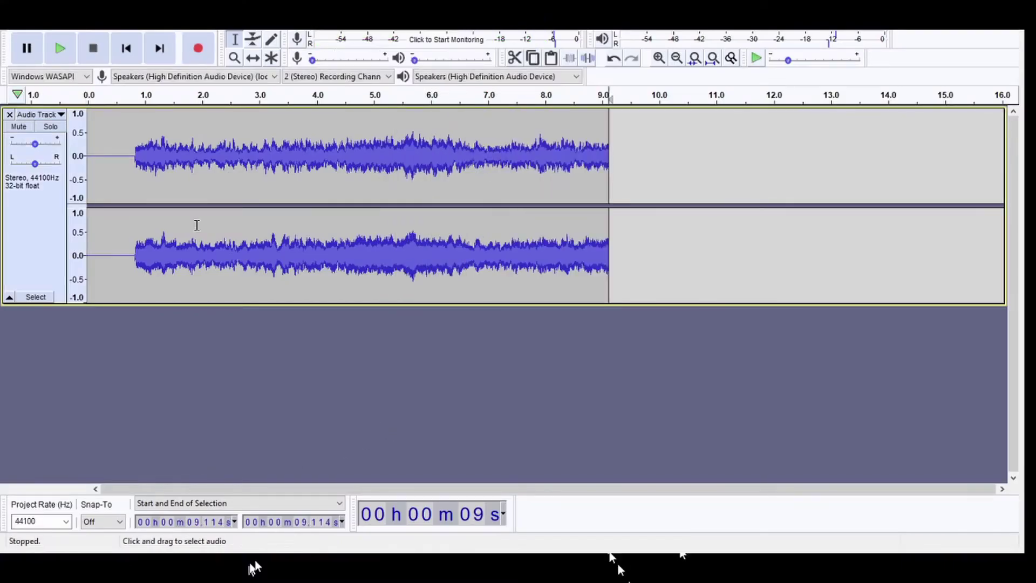
pyautogui.moveTo(138, 194); pyautogui.dragTo(87, 186)
pyautogui.press('Delete')
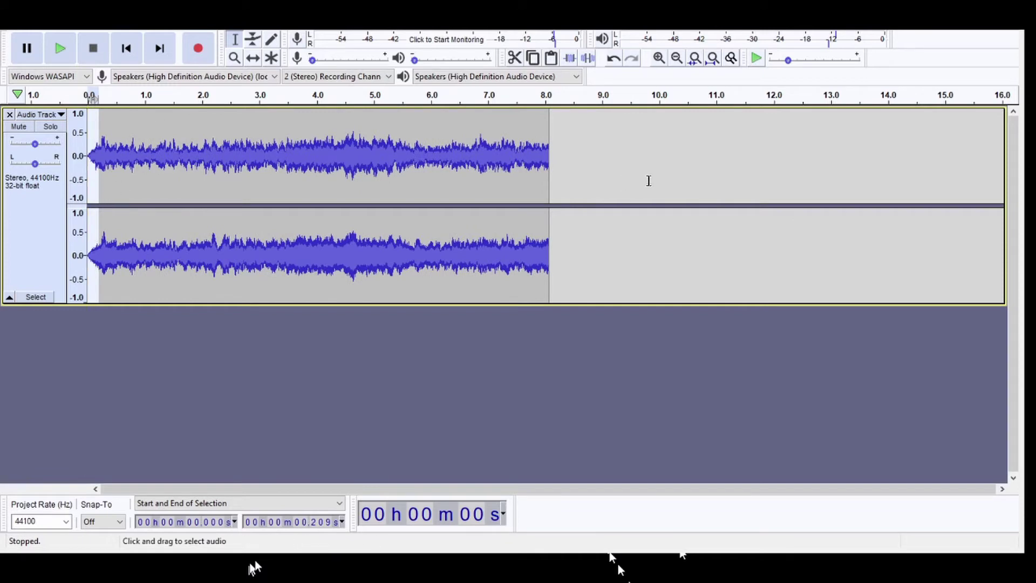
pyautogui.moveTo(524, 189); pyautogui.dragTo(549, 189)
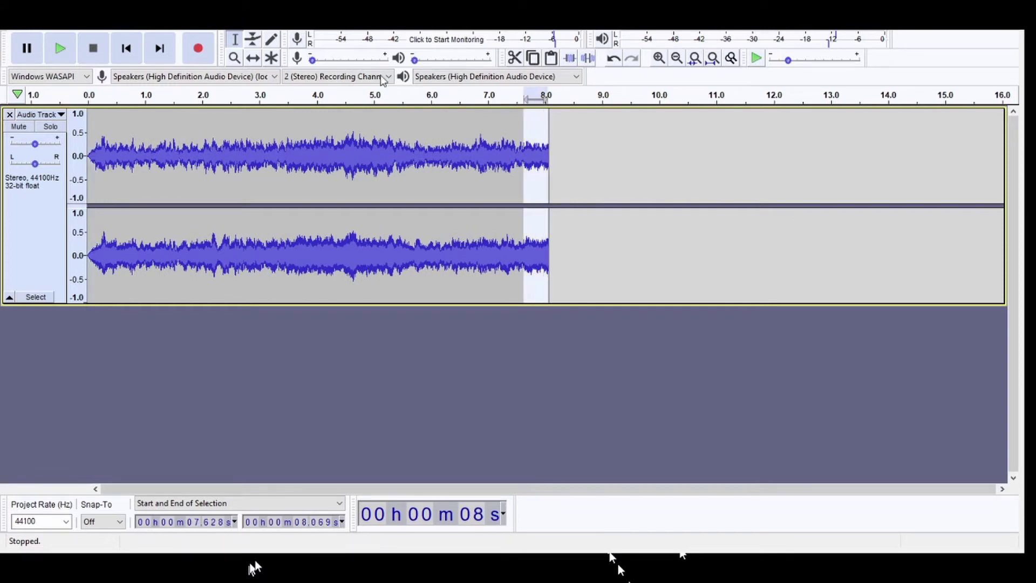
pyautogui.click(370, 281)
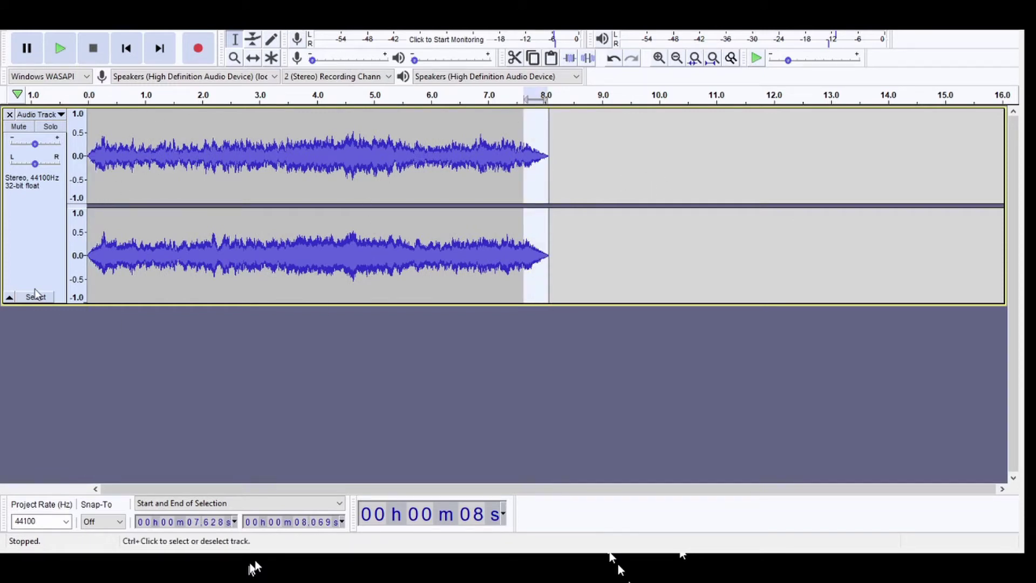
# Time-stretch the whole track to about 1 minute 20 seconds and audition it
pyautogui.click(35, 296)
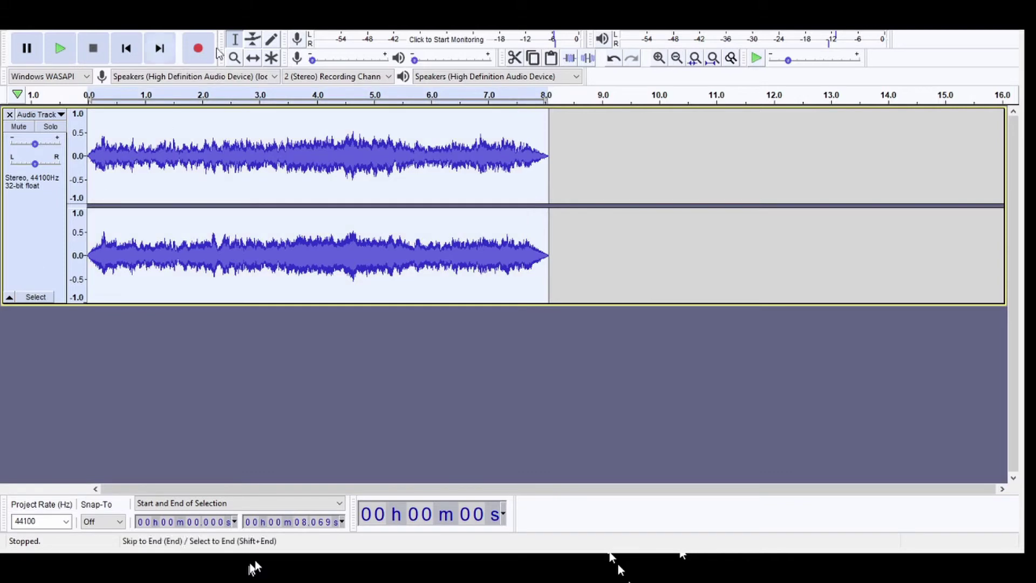
pyautogui.click(386, 414)
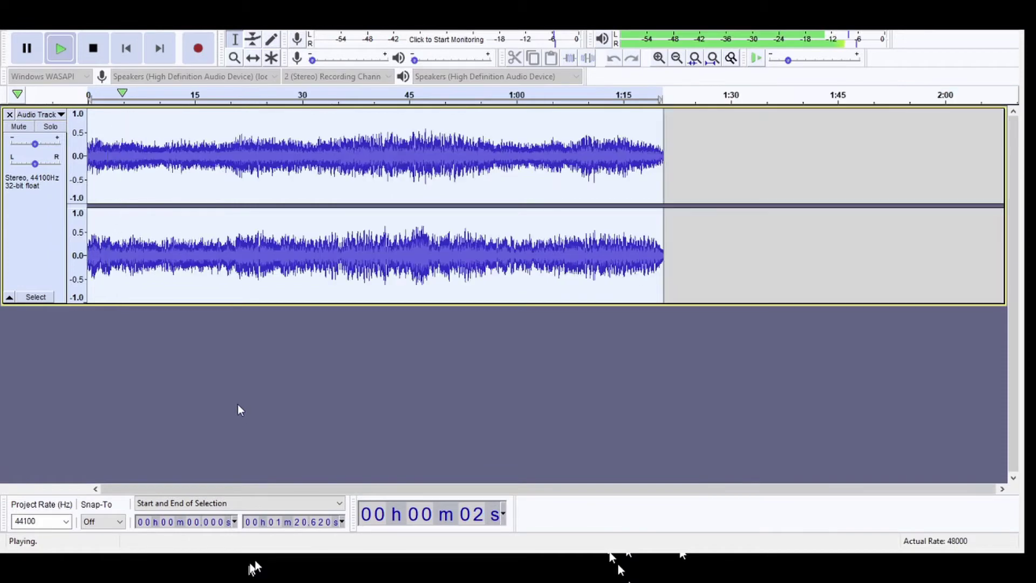
pyautogui.press('space')
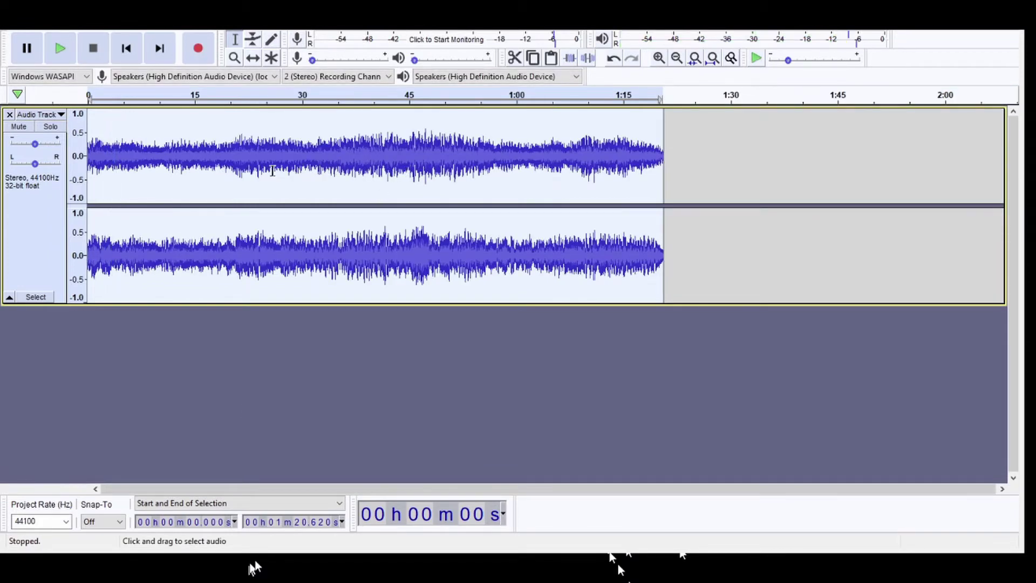
# Shorten the stretched track to about 20 seconds and fade in its first 0.7 seconds and fade out its last 2.9 seconds
pyautogui.moveTo(229, 172); pyautogui.dragTo(829, 217)
pyautogui.press('Delete')
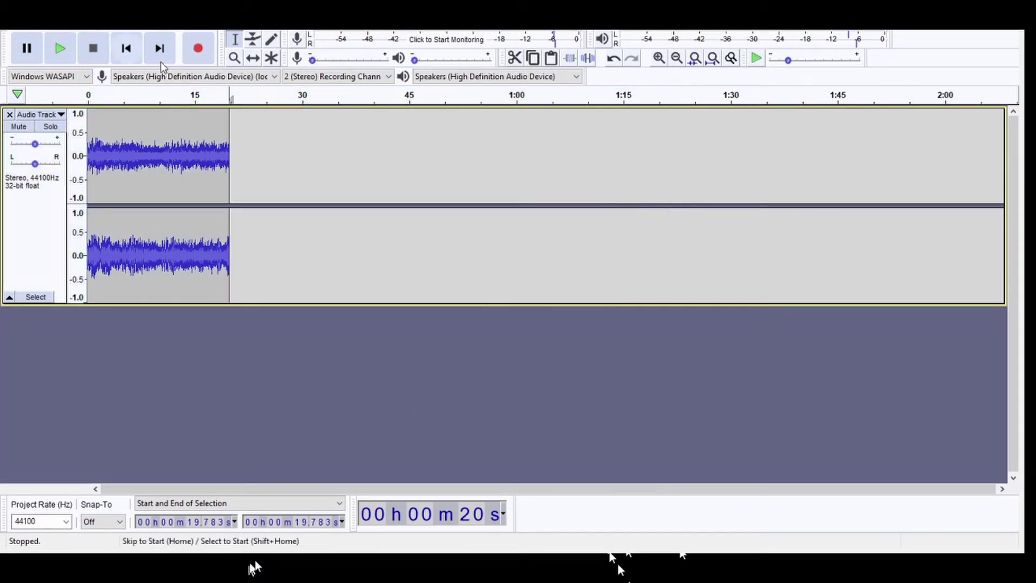
pyautogui.moveTo(209, 173); pyautogui.dragTo(229, 173)
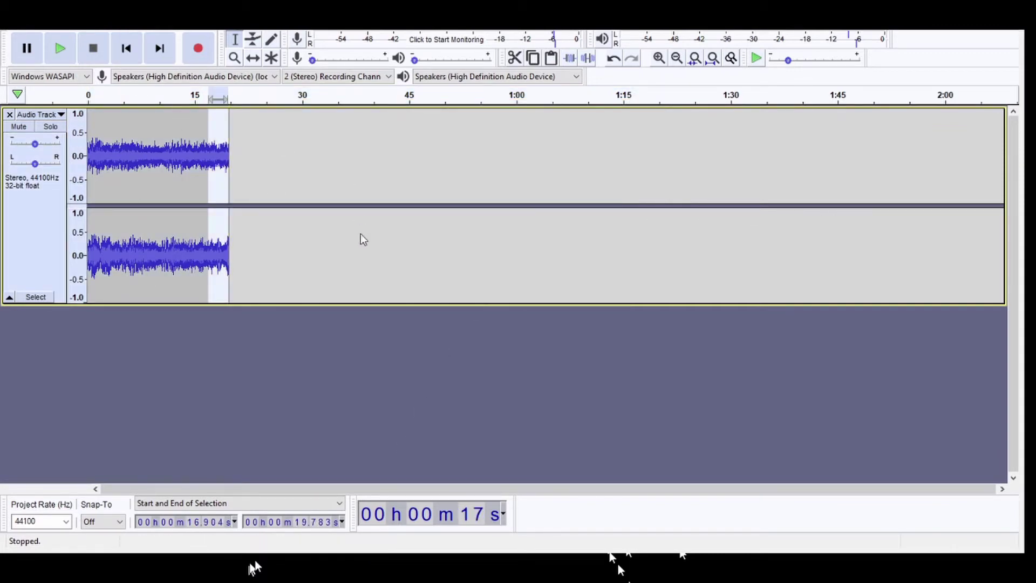
pyautogui.moveTo(93, 287); pyautogui.dragTo(86, 286)
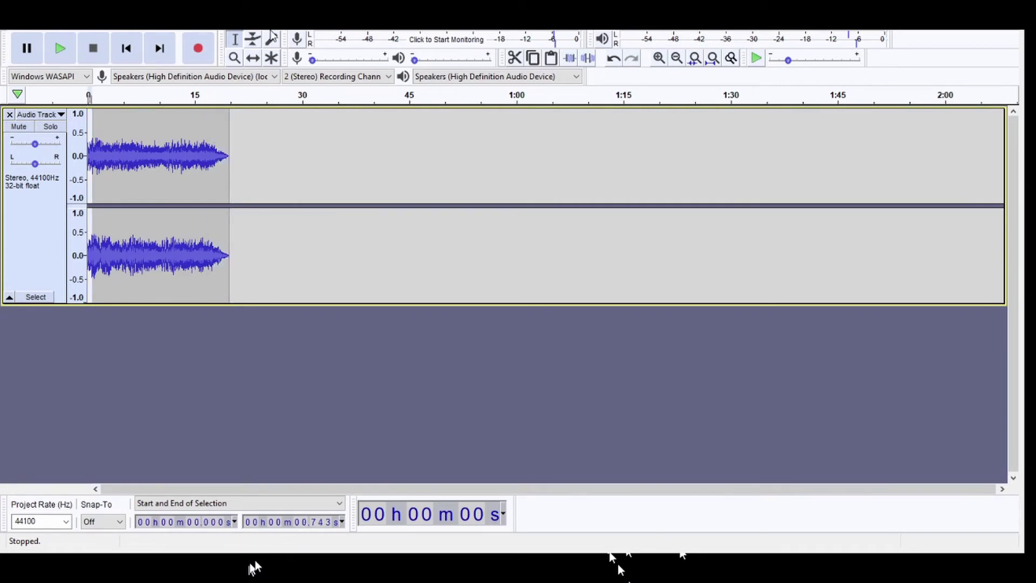
pyautogui.click(89, 165)
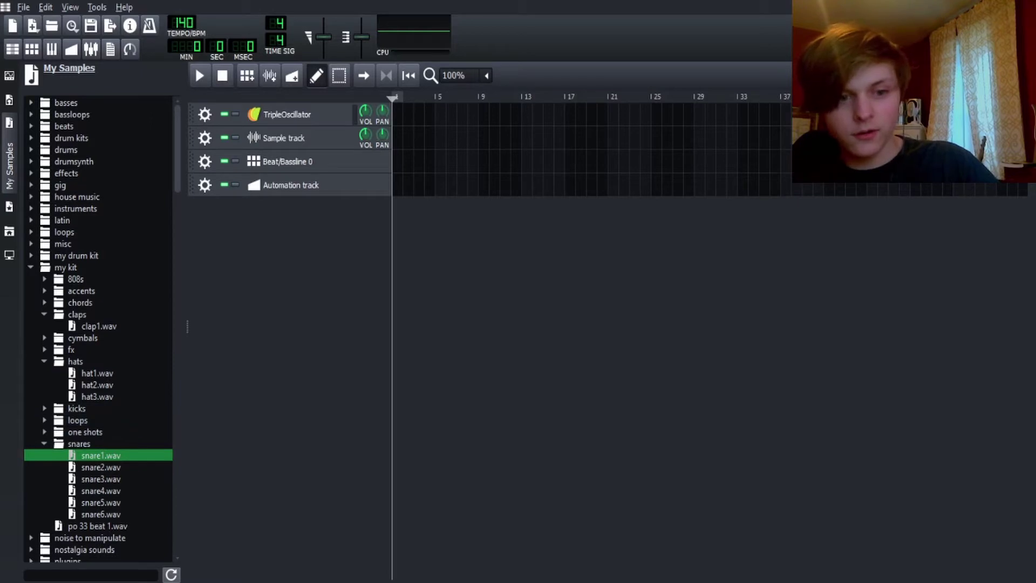
# Switch to LMMS, search the samples for "number 1" and add number 1 fan.wav as a new instrument track
pyautogui.click(91, 576)
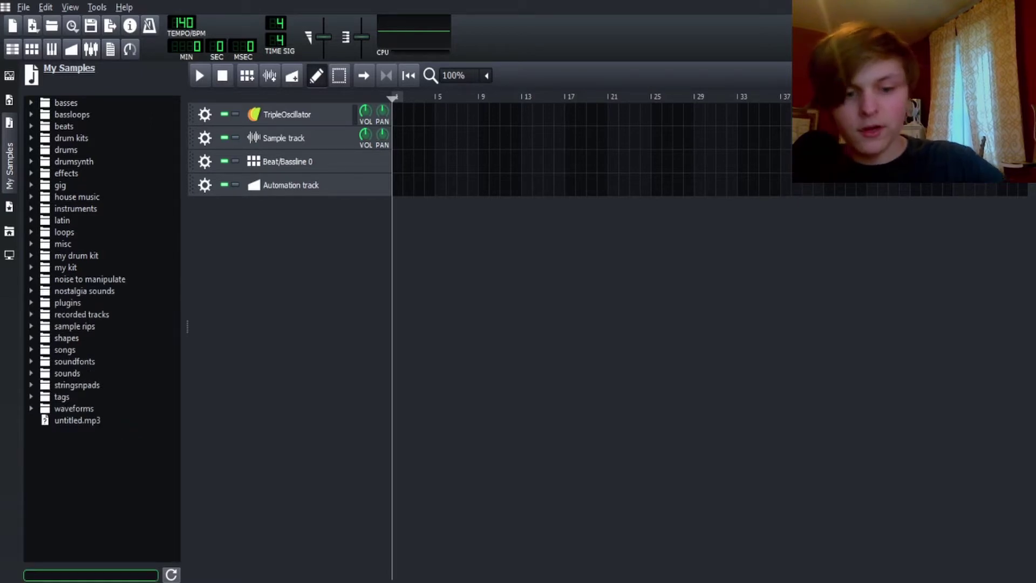
pyautogui.write('number')
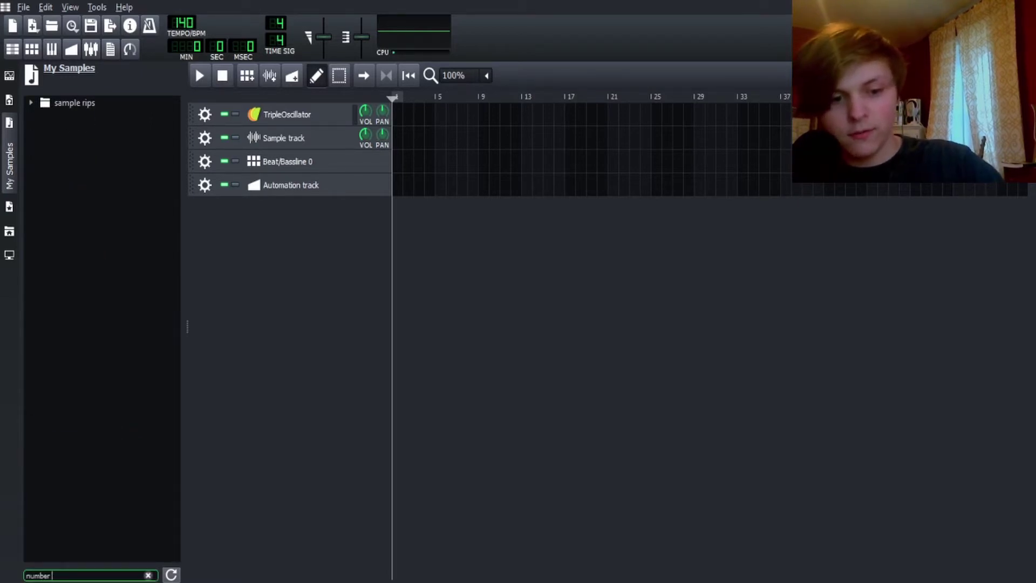
pyautogui.write(' 1')
pyautogui.click(106, 103)
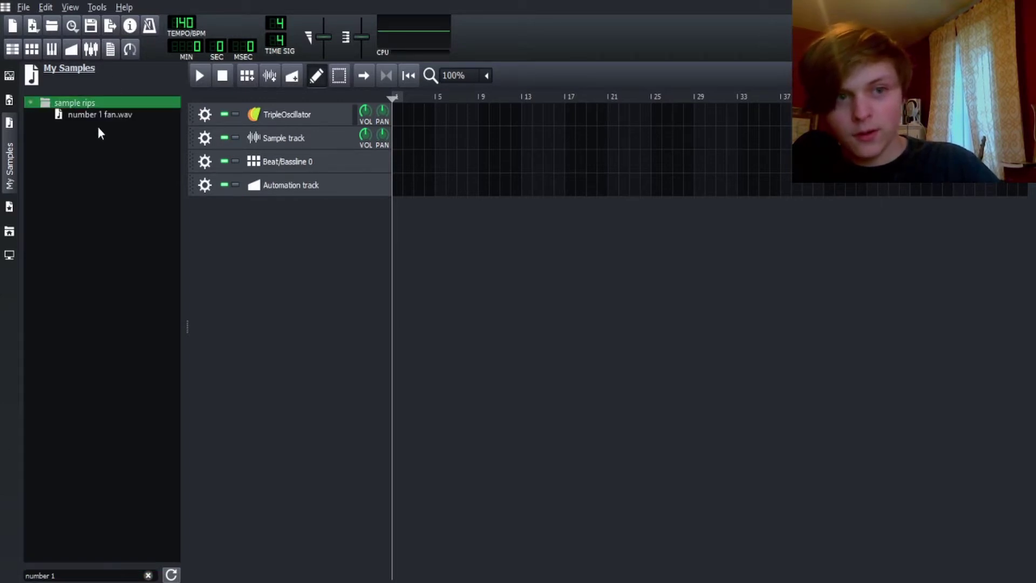
pyautogui.moveTo(100, 115); pyautogui.dragTo(412, 261)
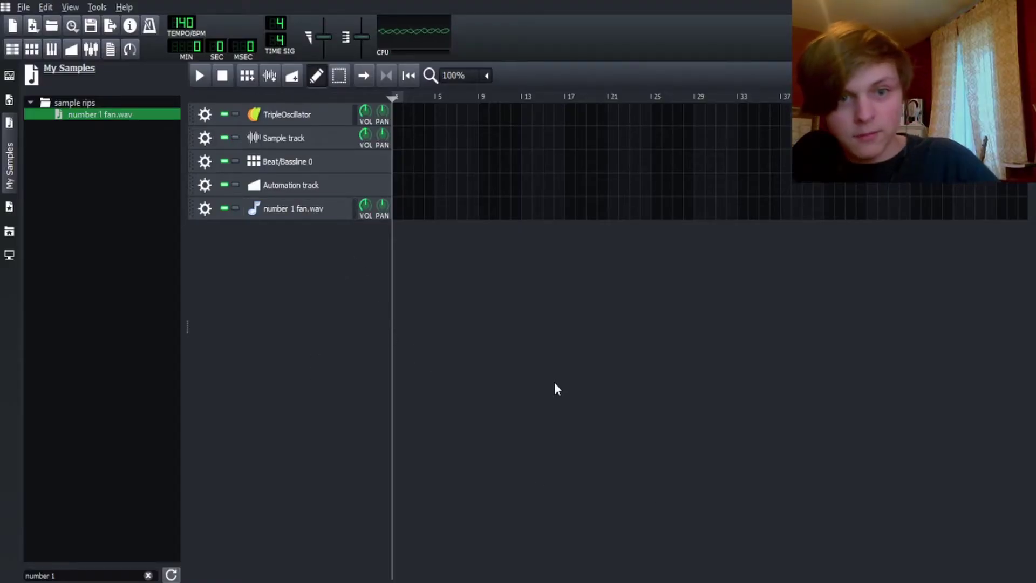
# Open the number 1 fan.wav instrument and set up its envelope
pyautogui.click(297, 208)
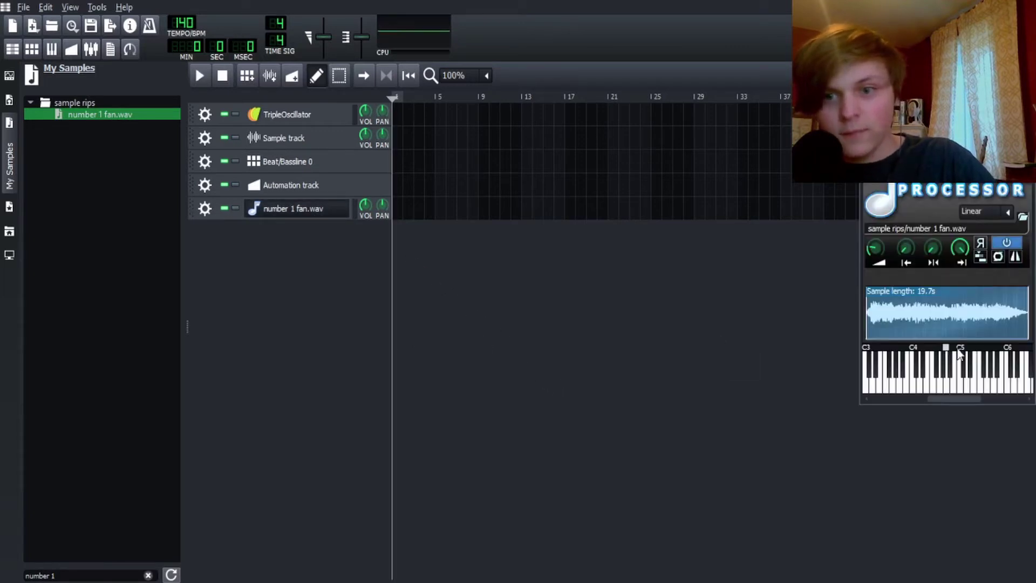
pyautogui.click(905, 170)
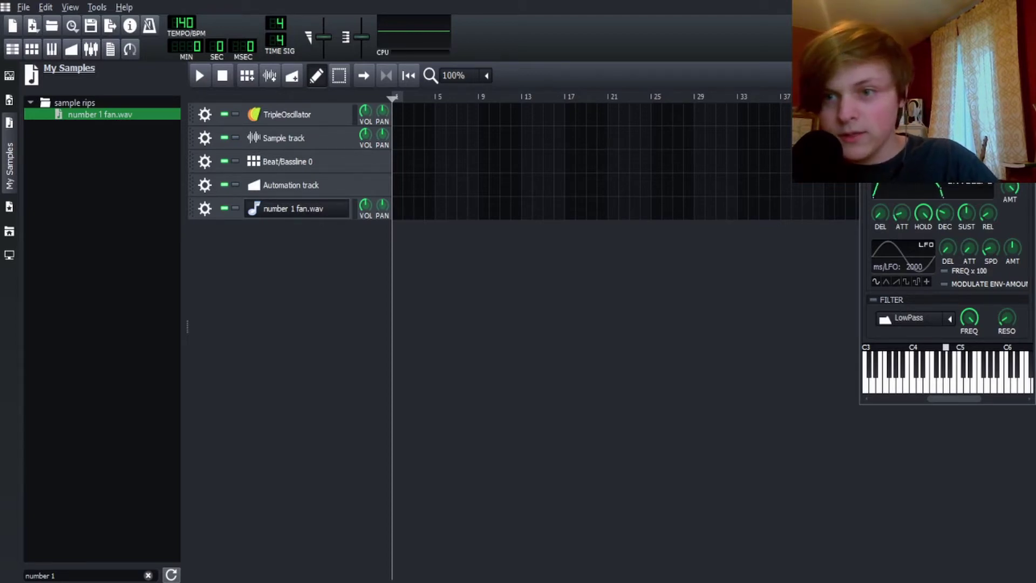
pyautogui.moveTo(940, 72); pyautogui.dragTo(830, 55)
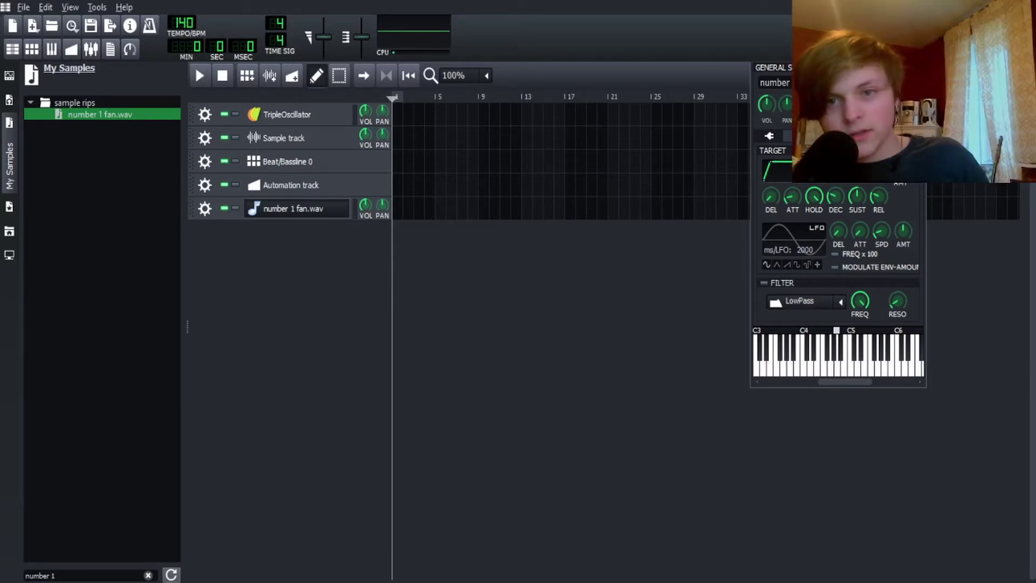
# Add Lo Fi, StereoEnhancer, ReverbSC, Calf Vintage Delay and Calf Compressor effects to the fan instrument and audition a note
pyautogui.click(853, 136)
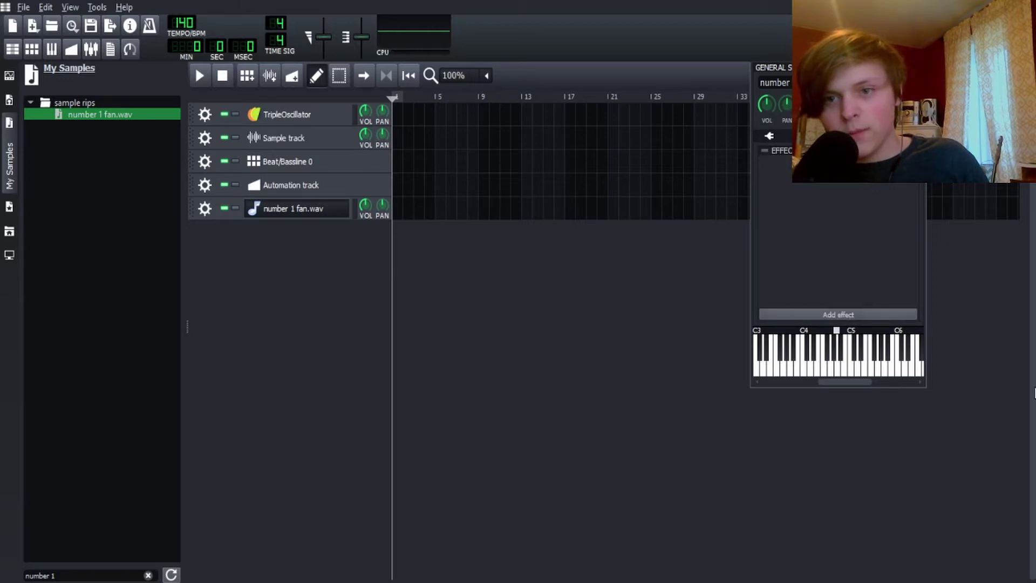
pyautogui.click(820, 315)
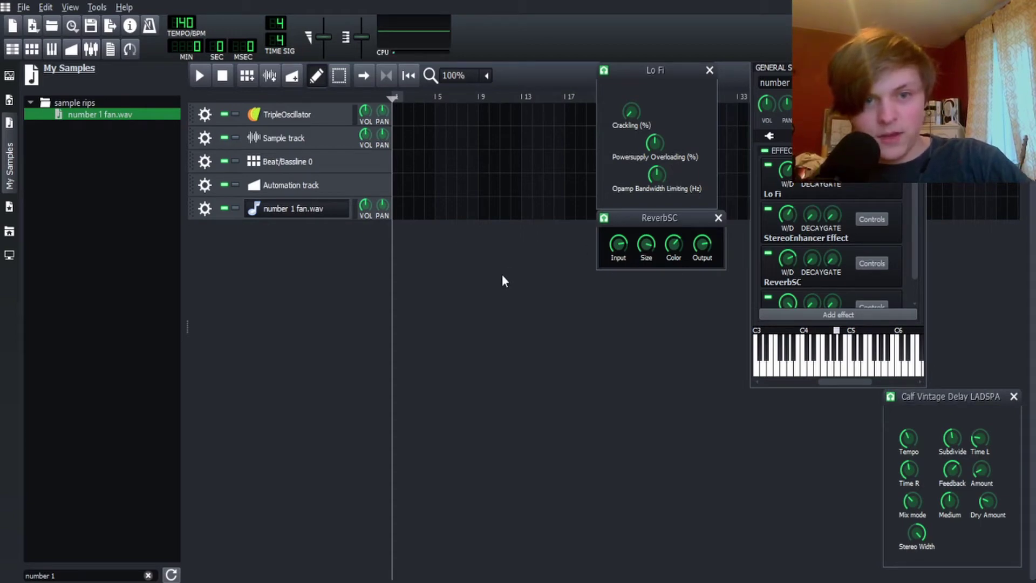
pyautogui.press('z')
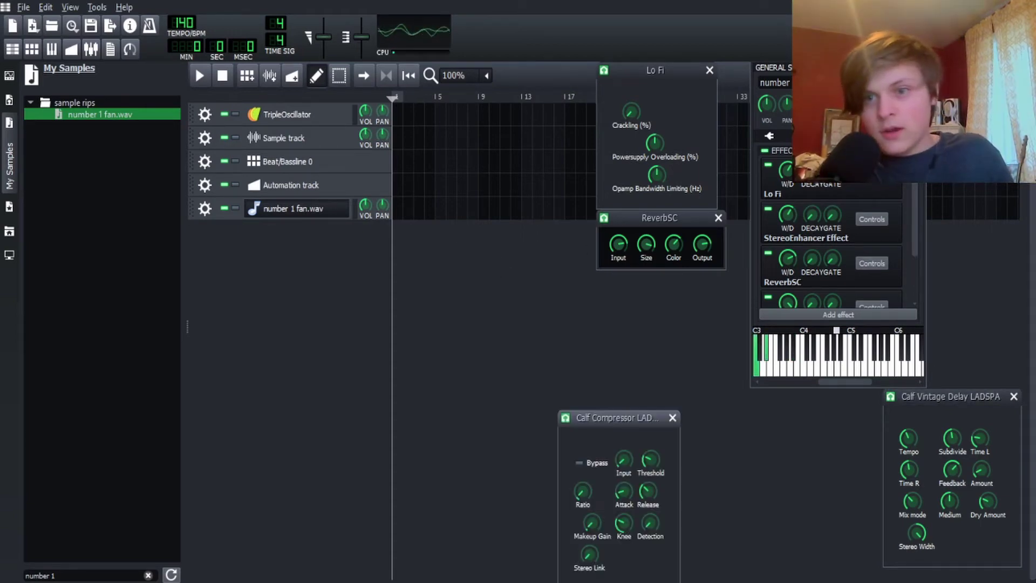
# Trim the start of the number 1 fan.wav sample to a length of 18.4 s and audition a few notes
pyautogui.click(302, 209)
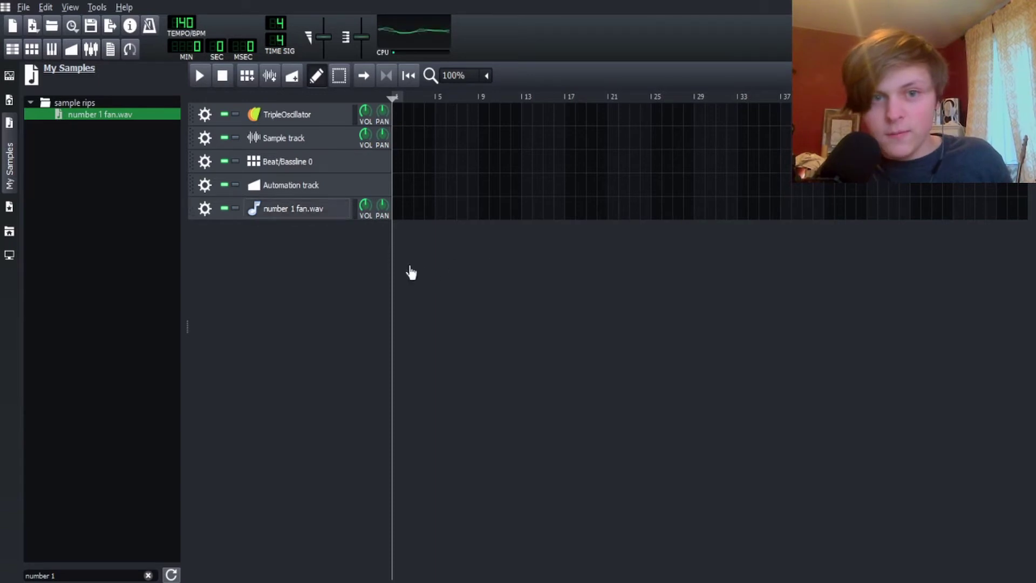
pyautogui.click(303, 209)
pyautogui.click(853, 136)
pyautogui.scroll(-3, 864, 176)
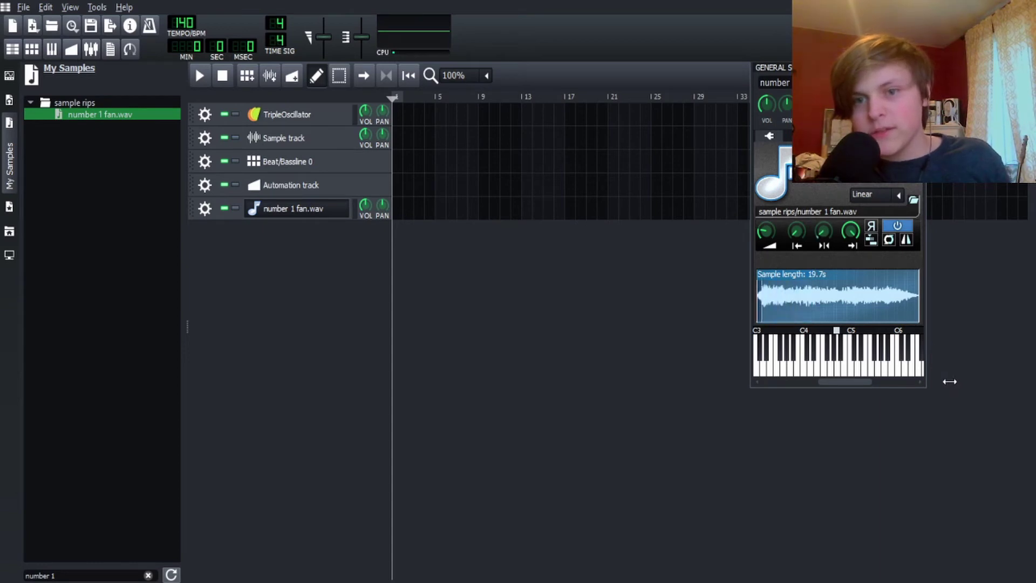
pyautogui.click(797, 136)
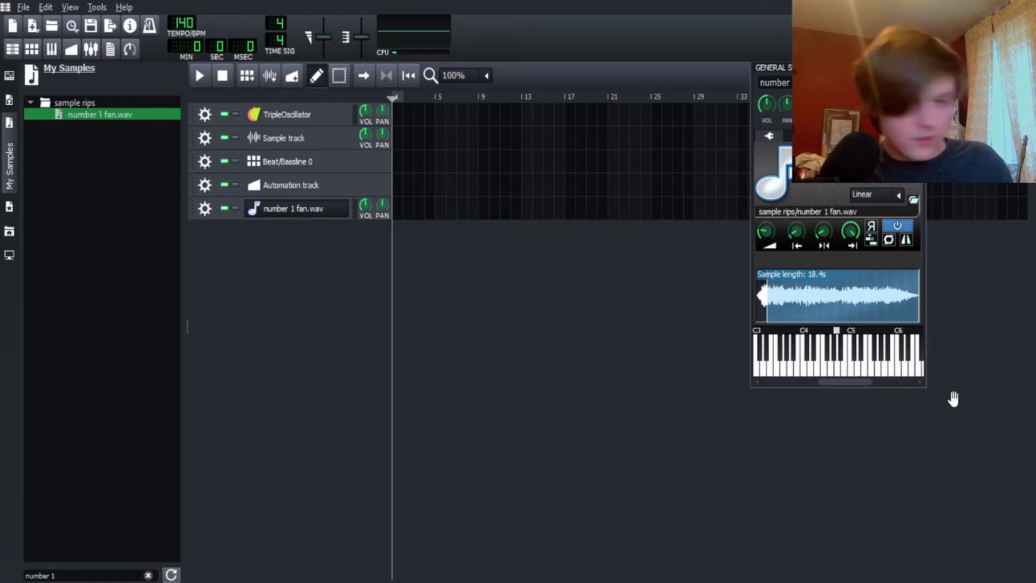
pyautogui.press('z')
pyautogui.press('d')
pyautogui.press('b')
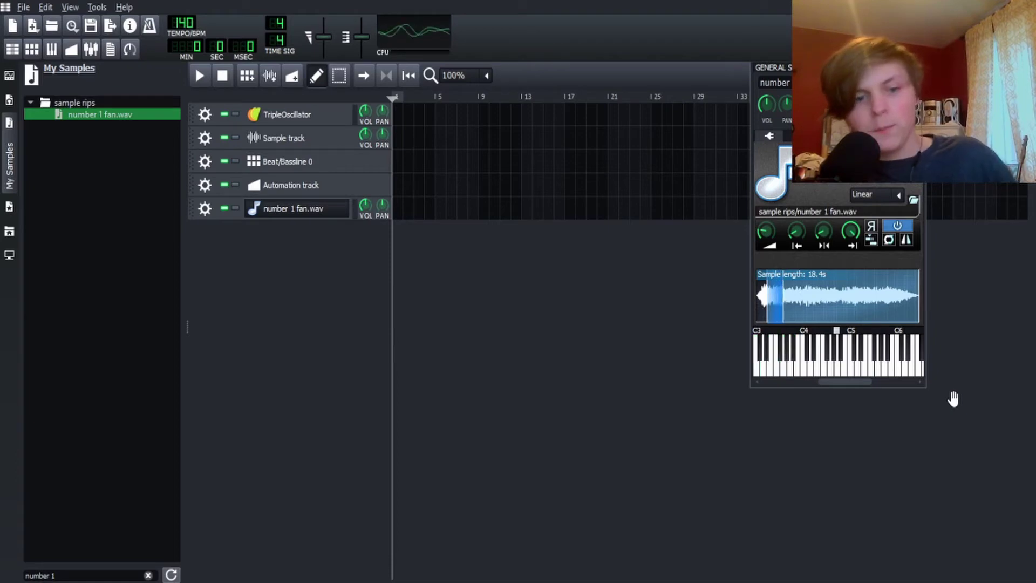
# Clear the sample search and add clap, hi-hat, kick, open hat, percussion, snare, vox and 808 one-shots from the Lil Peep drum kit as tracks
pyautogui.click(147, 575)
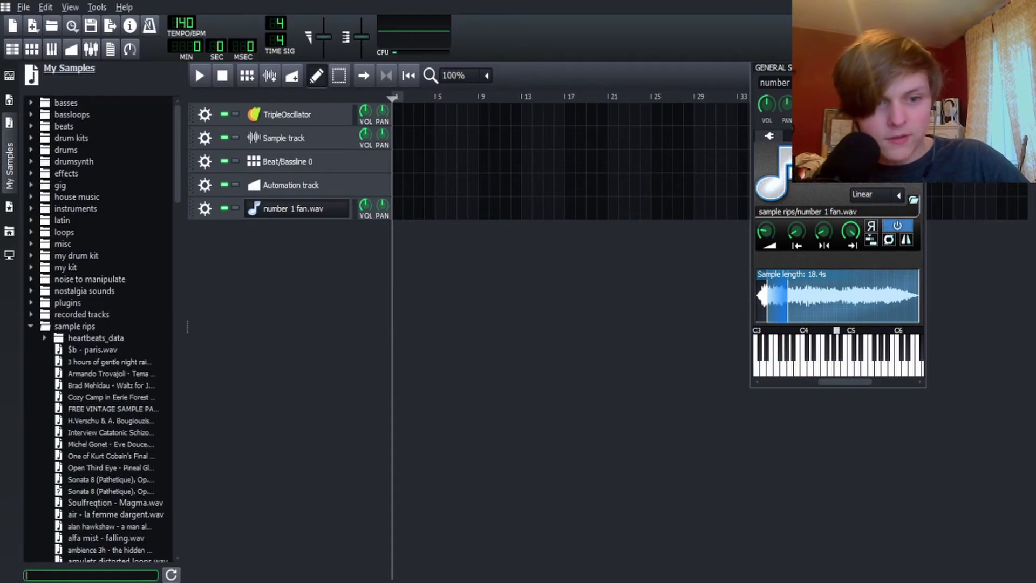
pyautogui.click(31, 326)
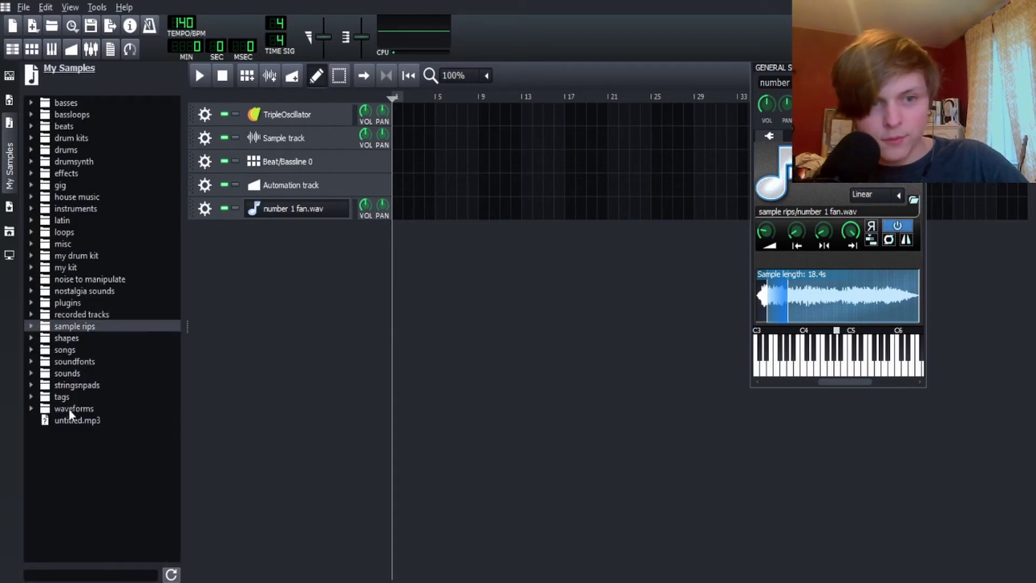
pyautogui.click(62, 326)
pyautogui.click(69, 138)
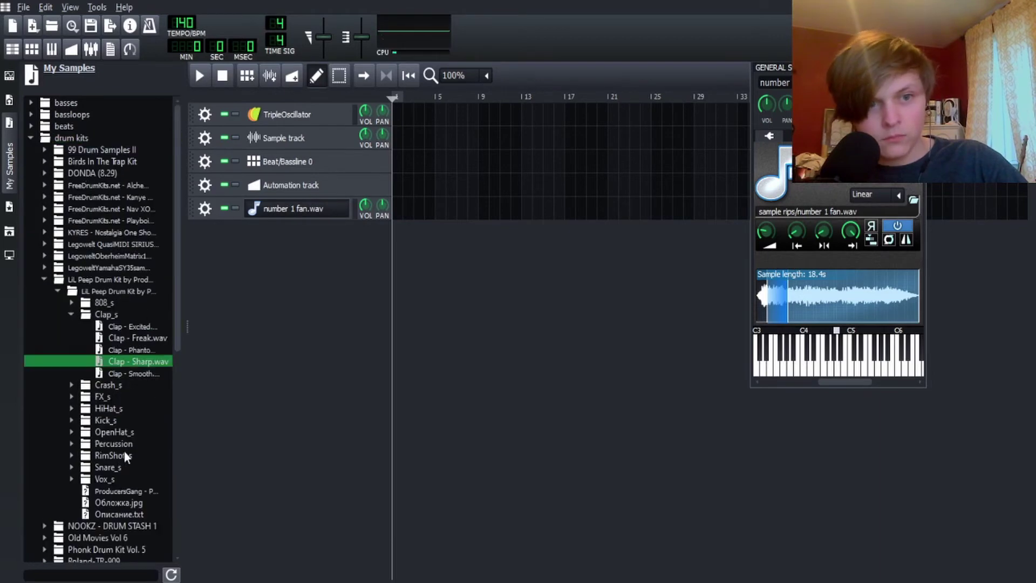
pyautogui.moveTo(139, 409); pyautogui.dragTo(462, 484)
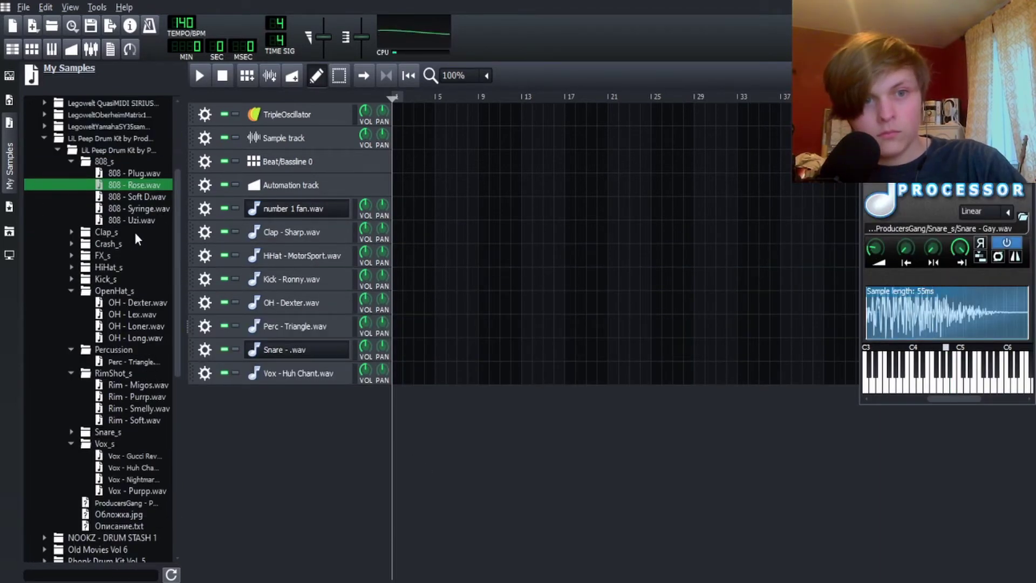
# Write a four-bar HiHat - MotorSport pattern in the piano roll with eighth notes and pitched 1/24 rolls
pyautogui.press('F9')
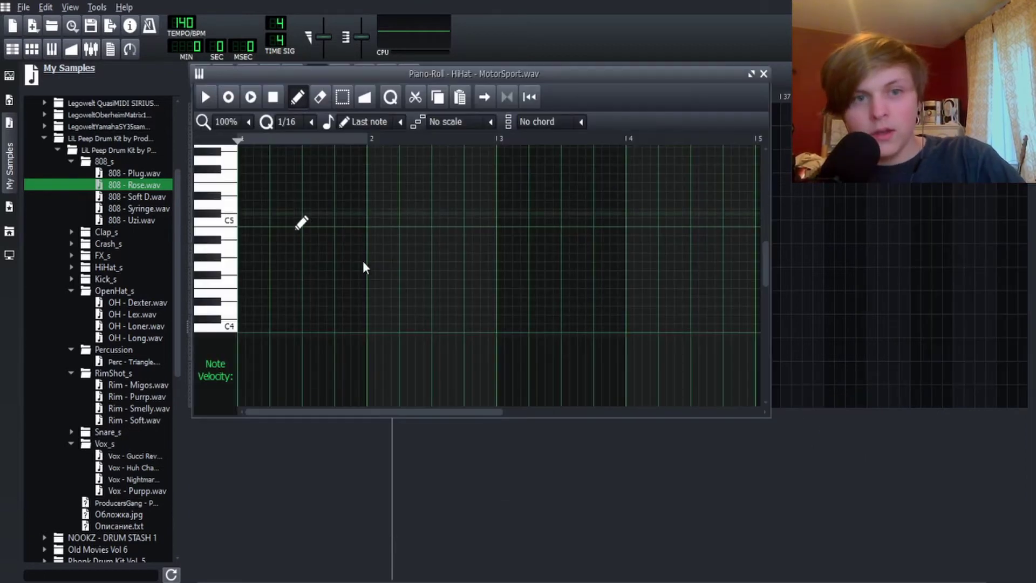
pyautogui.click(249, 251)
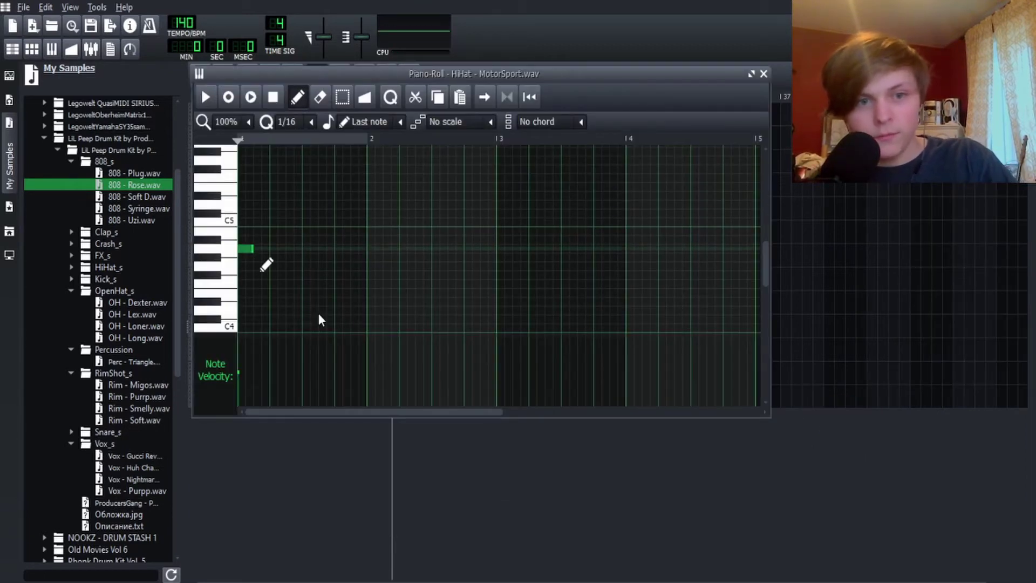
pyautogui.moveTo(266, 264); pyautogui.dragTo(269, 264)
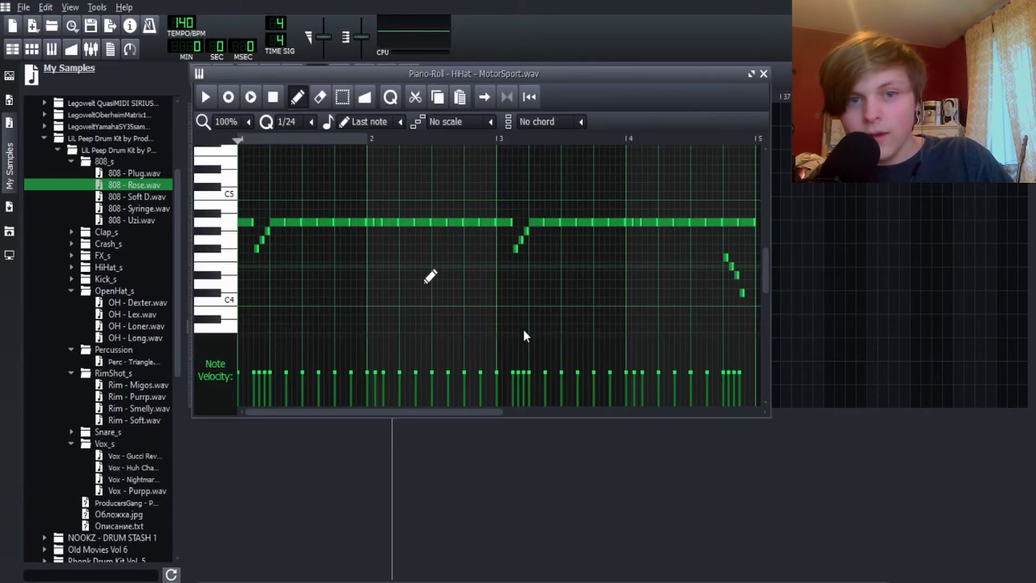
pyautogui.press('space')
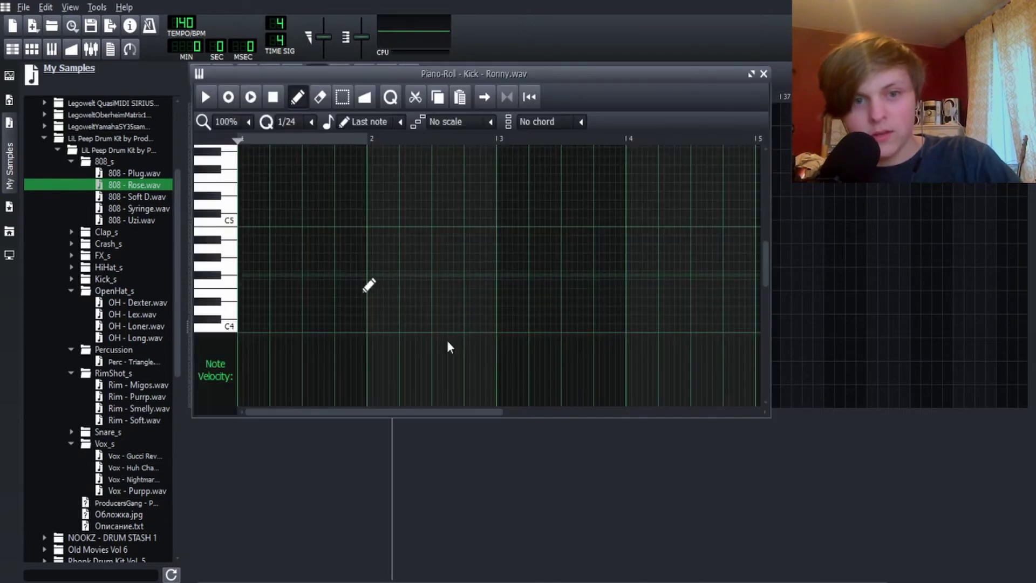
# Record a Clap - Sharp hit on A4 at beat 3 of each of four bars, using 1/8 quantization
pyautogui.press('space')
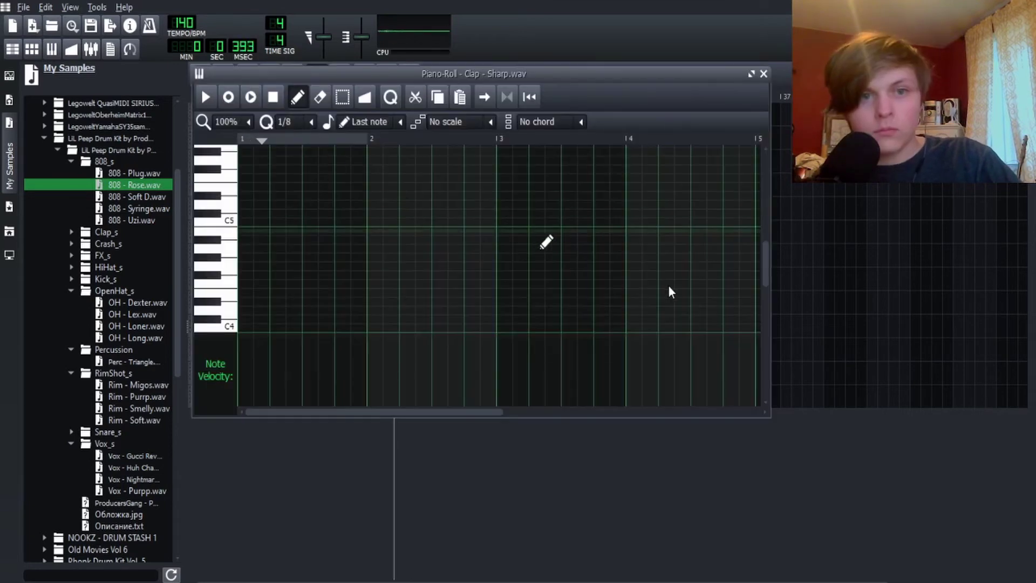
pyautogui.press('y')
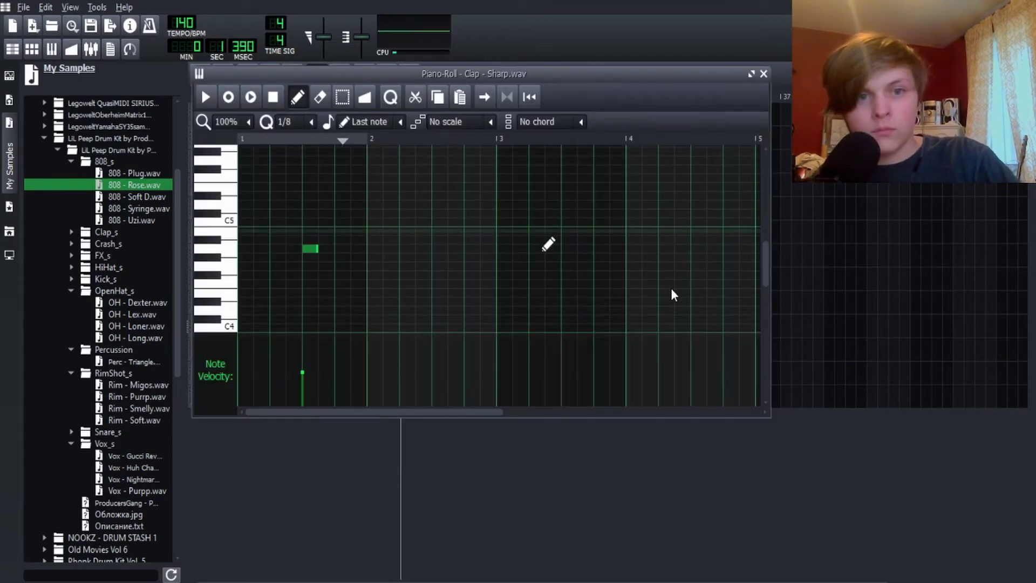
pyautogui.press('y')
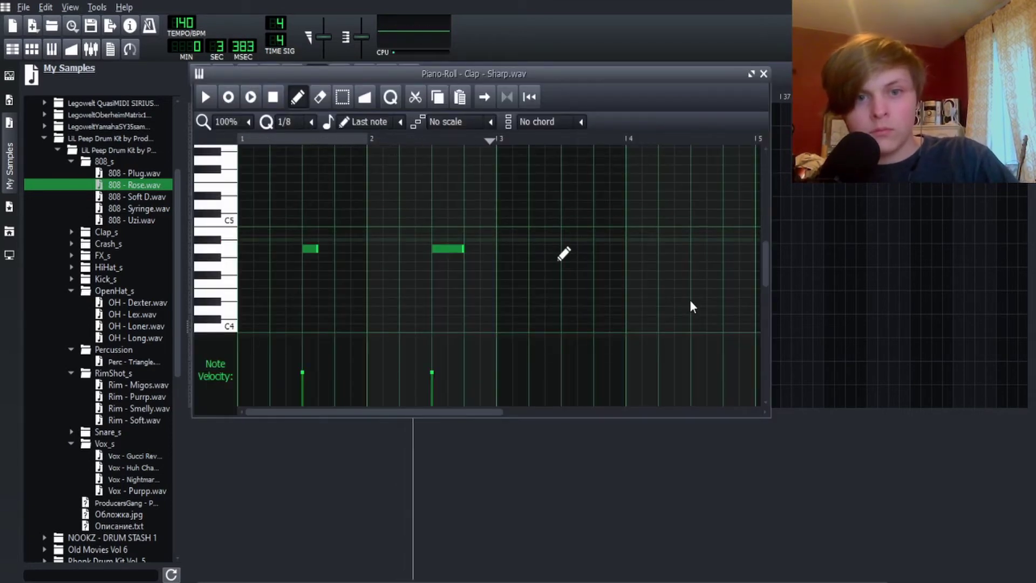
pyautogui.press('y')
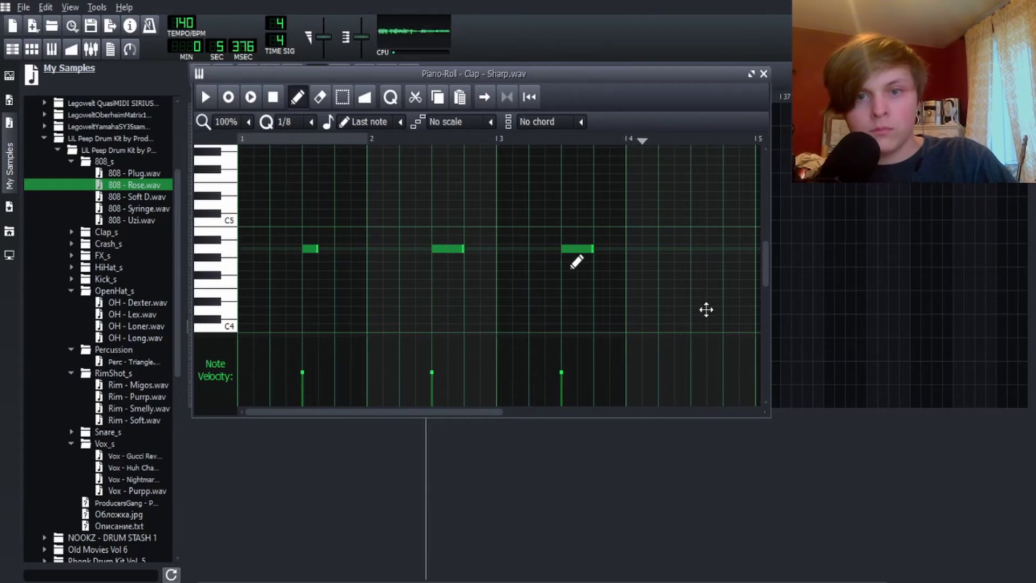
pyautogui.press('y')
pyautogui.press('space')
# Audition the four-bar drum loop in the song editor
pyautogui.click(564, 435)
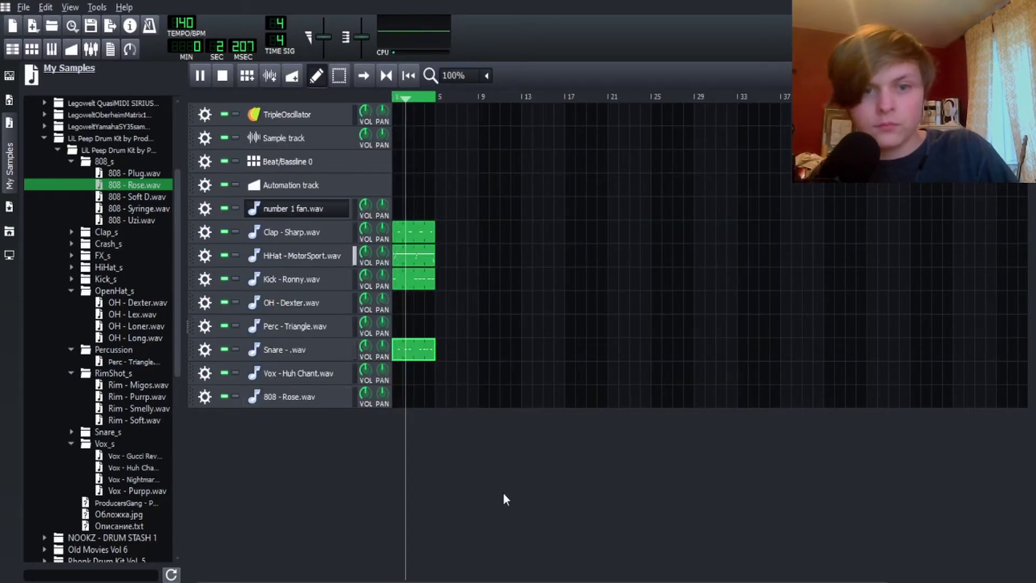
pyautogui.press('space')
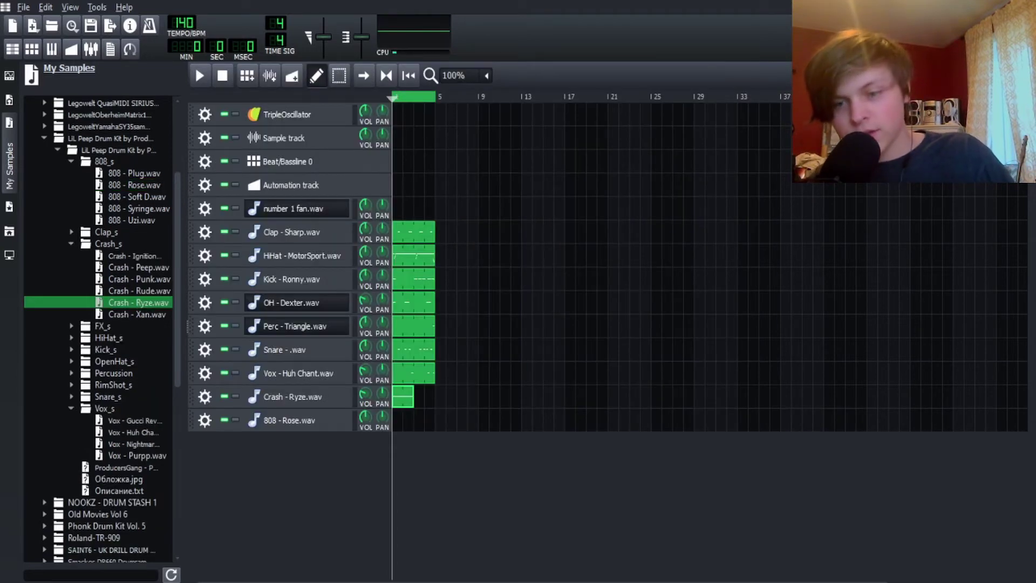
pyautogui.press('space')
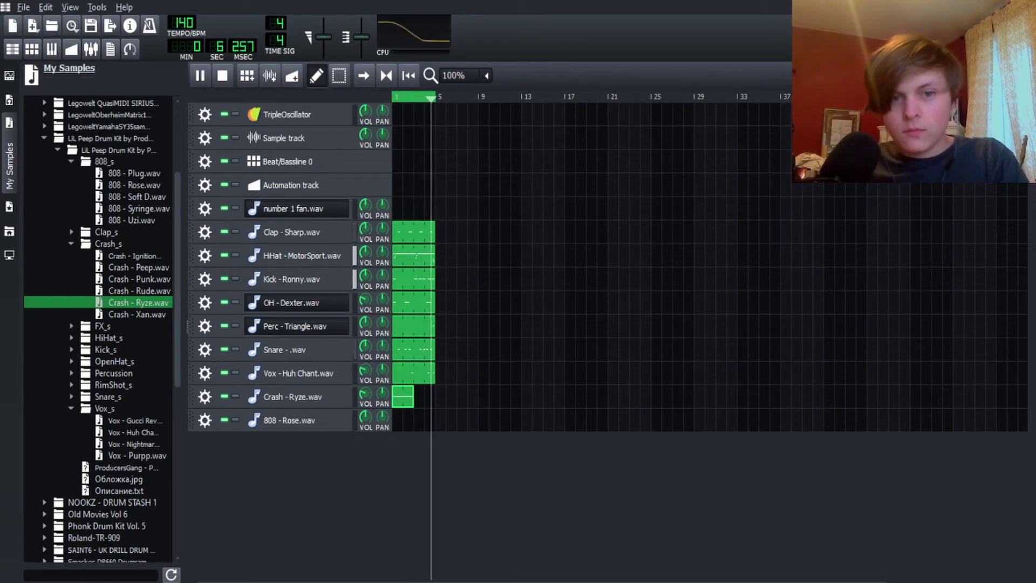
pyautogui.press('space')
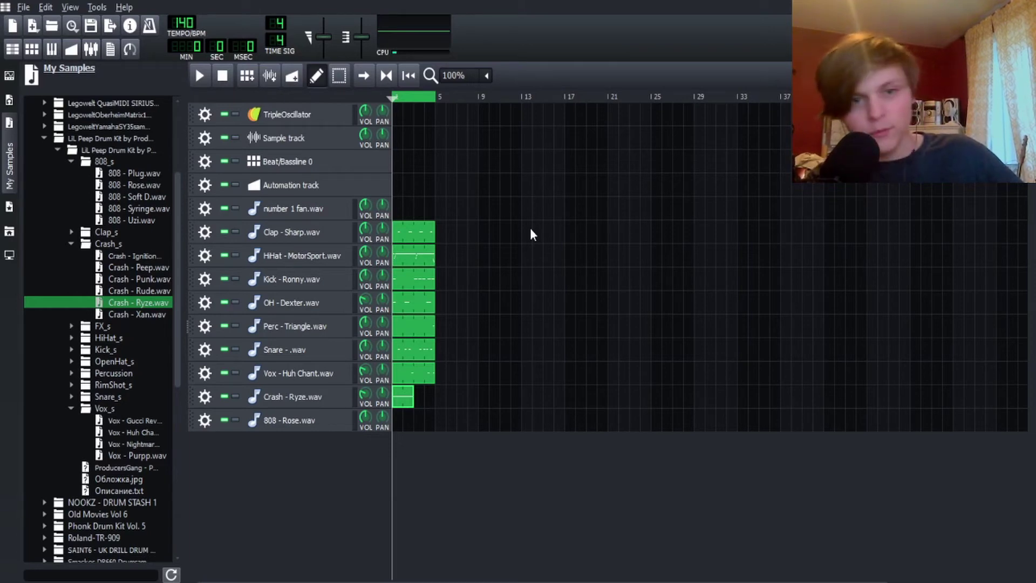
# Play the eight-bar loop and review the fan instrument's effect chain from Lo Fi down to Amplifier
pyautogui.press('space')
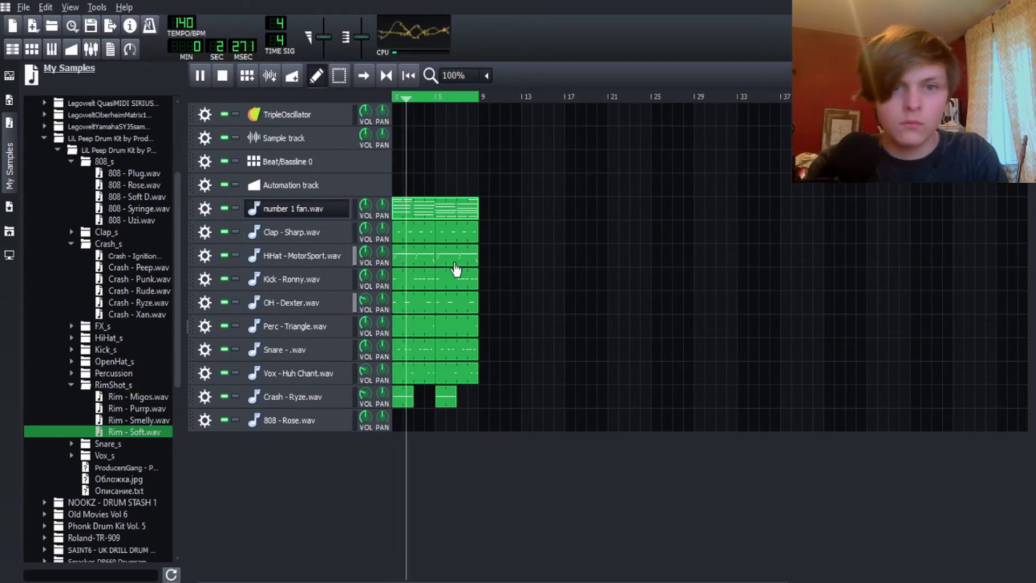
pyautogui.click(293, 208)
pyautogui.click(826, 135)
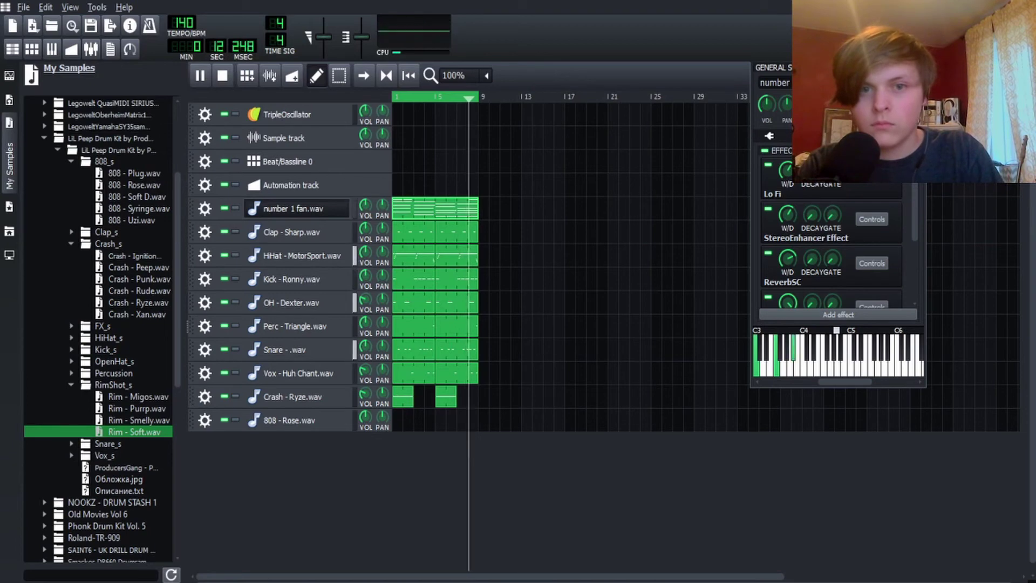
pyautogui.click(550, 319)
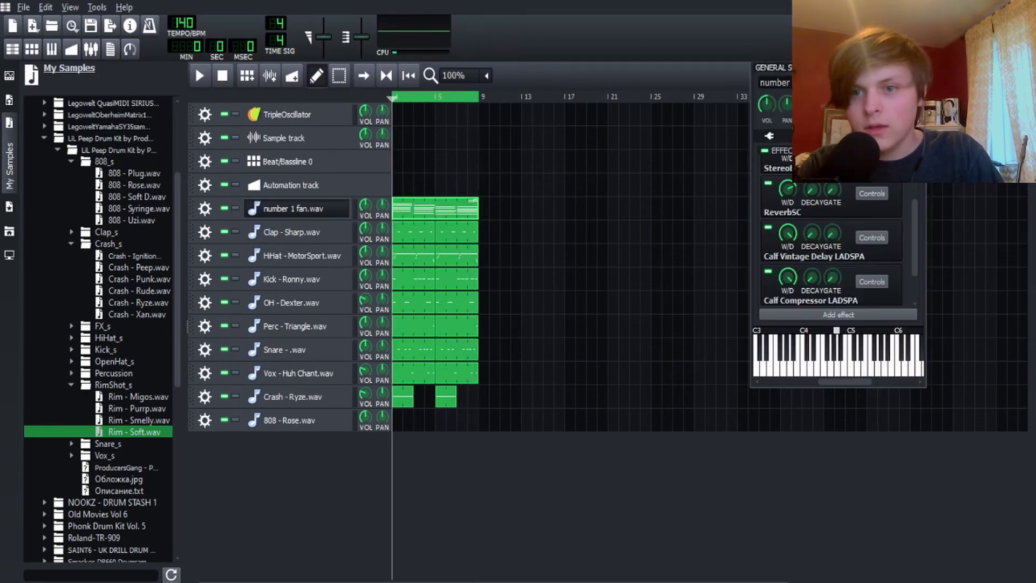
pyautogui.scroll(-1, 831, 243)
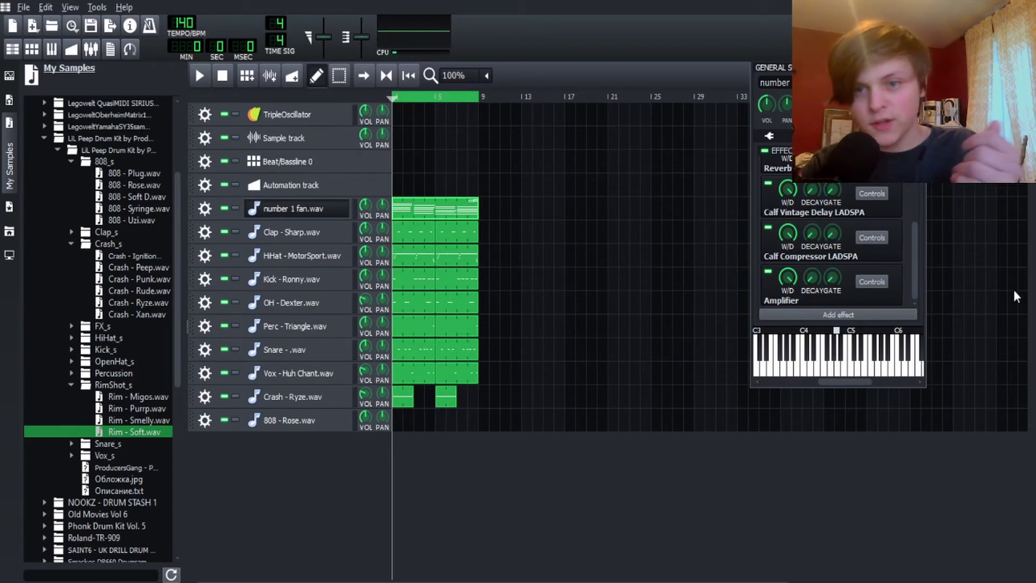
pyautogui.click(320, 209)
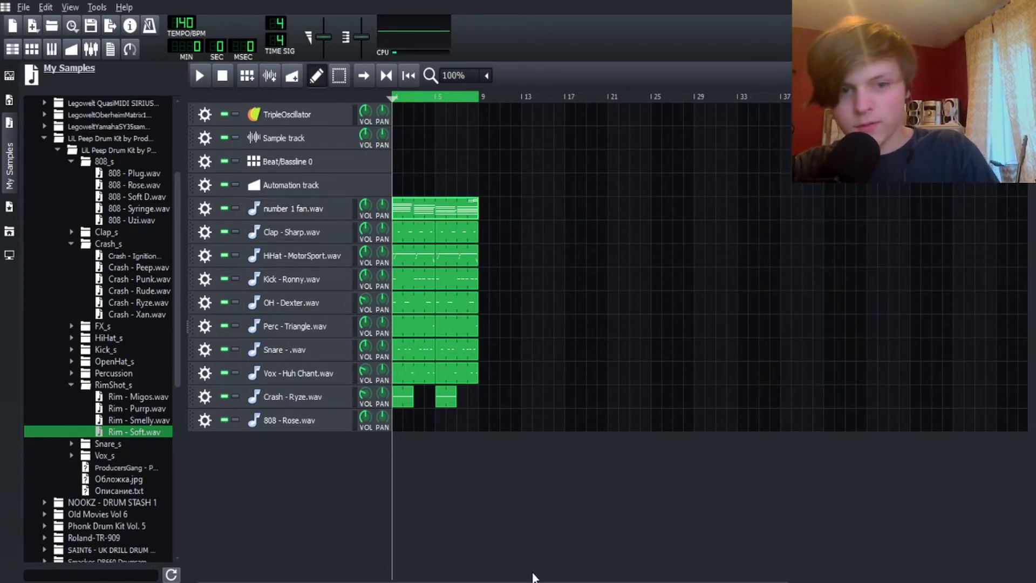
pyautogui.click(302, 208)
pyautogui.click(832, 67)
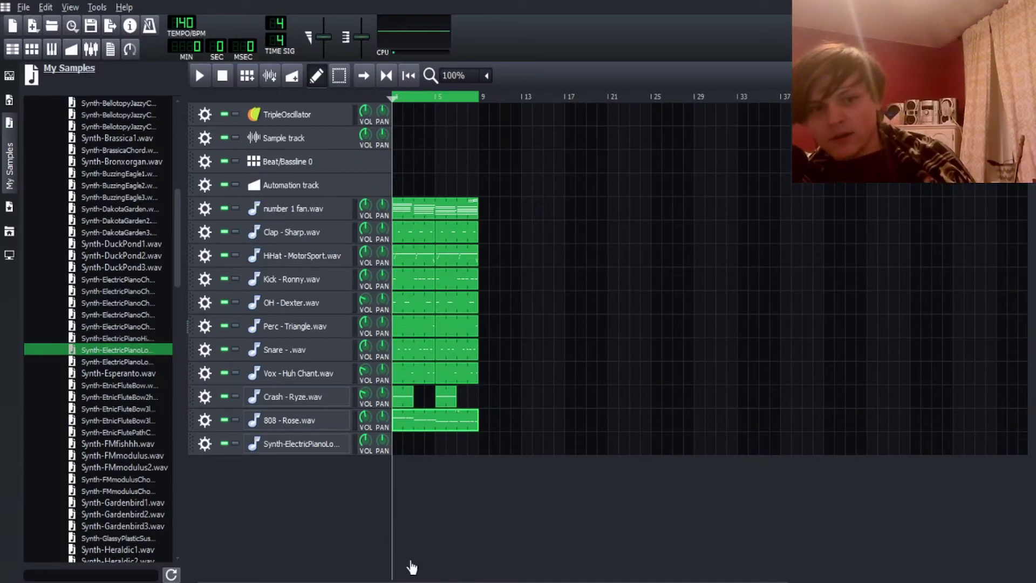
# Open the Synth-ElectricPianoLow instrument, audition a note and check its envelope and effects settings
pyautogui.click(300, 443)
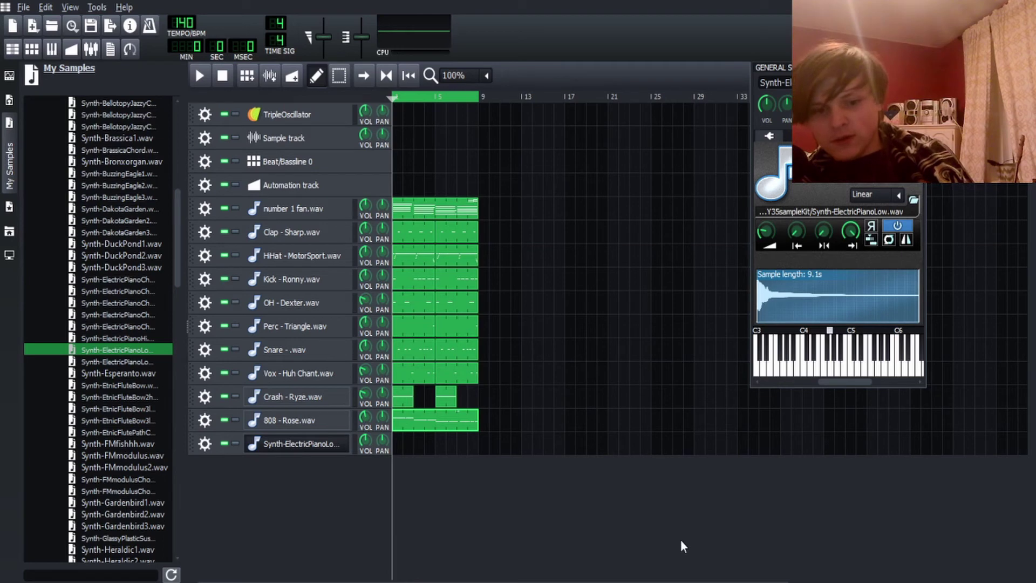
pyautogui.press('i')
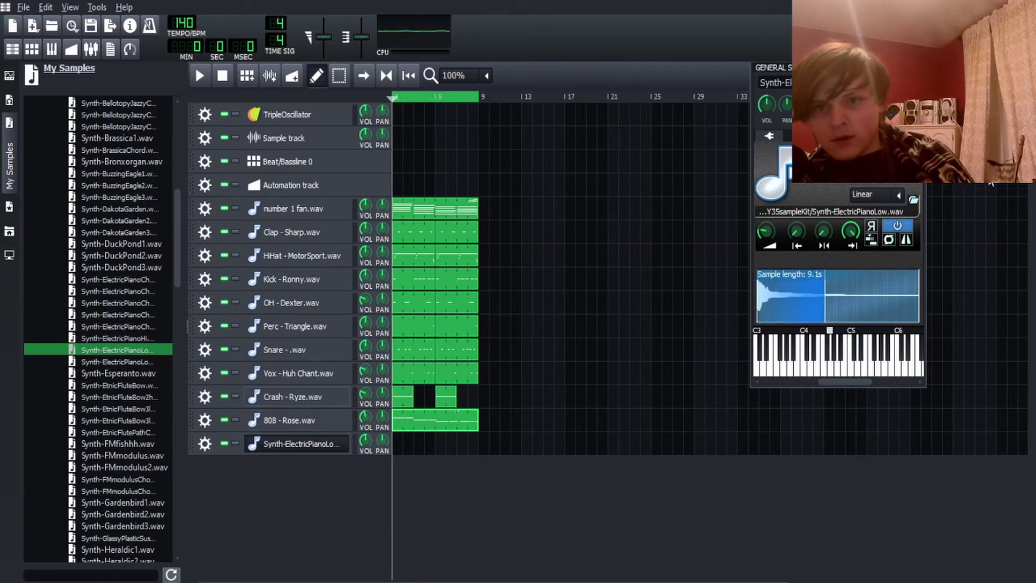
pyautogui.click(796, 136)
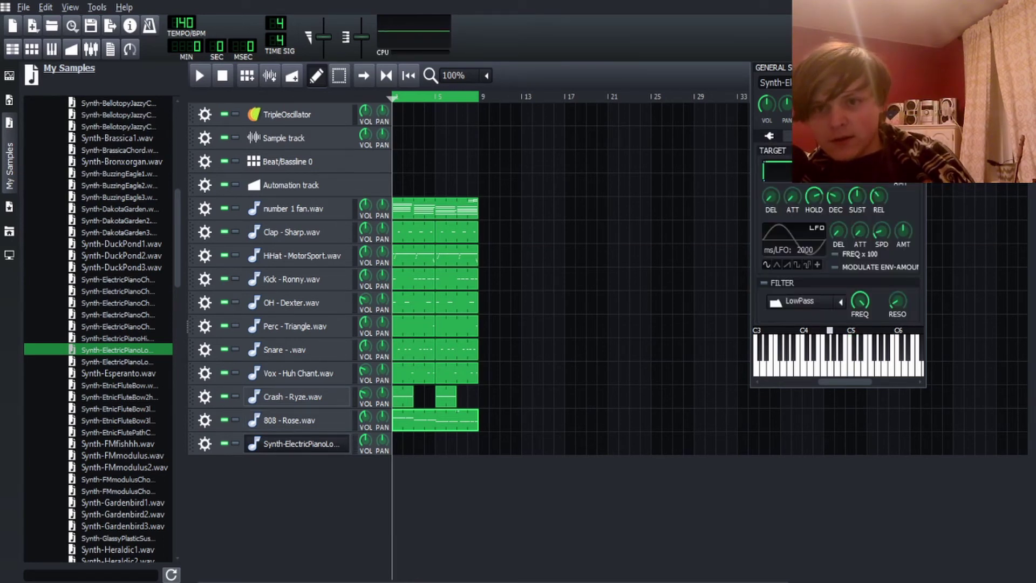
pyautogui.click(770, 136)
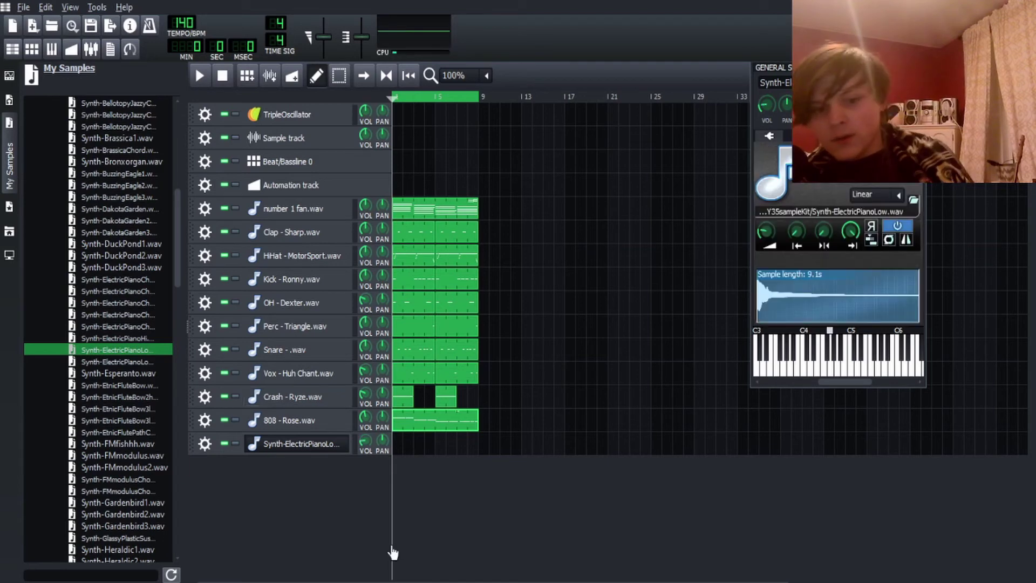
pyautogui.click(850, 135)
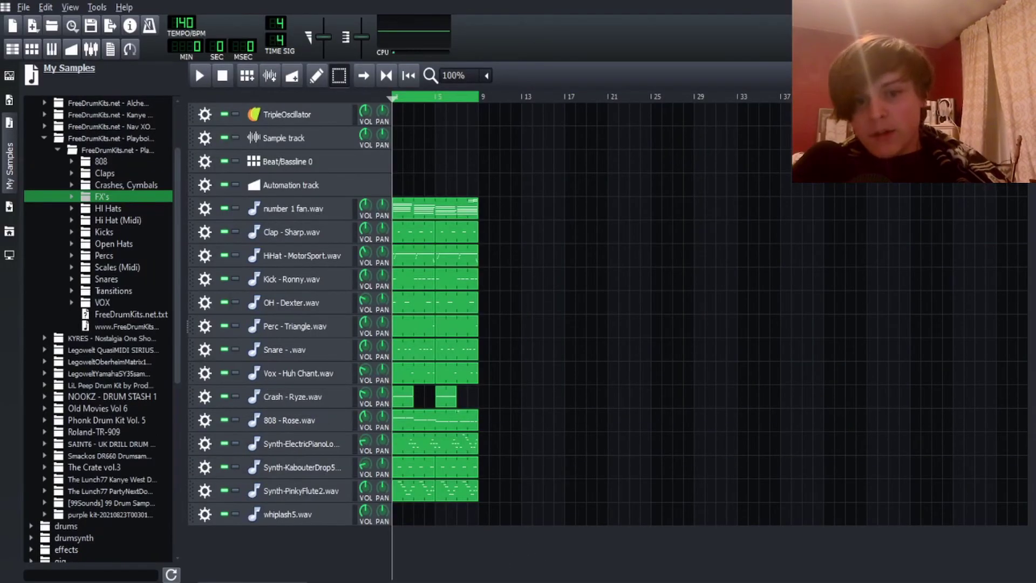
# Play back the eight-bar arrangement with the fan instrument, drums, 808 and synth tracks
pyautogui.press('space')
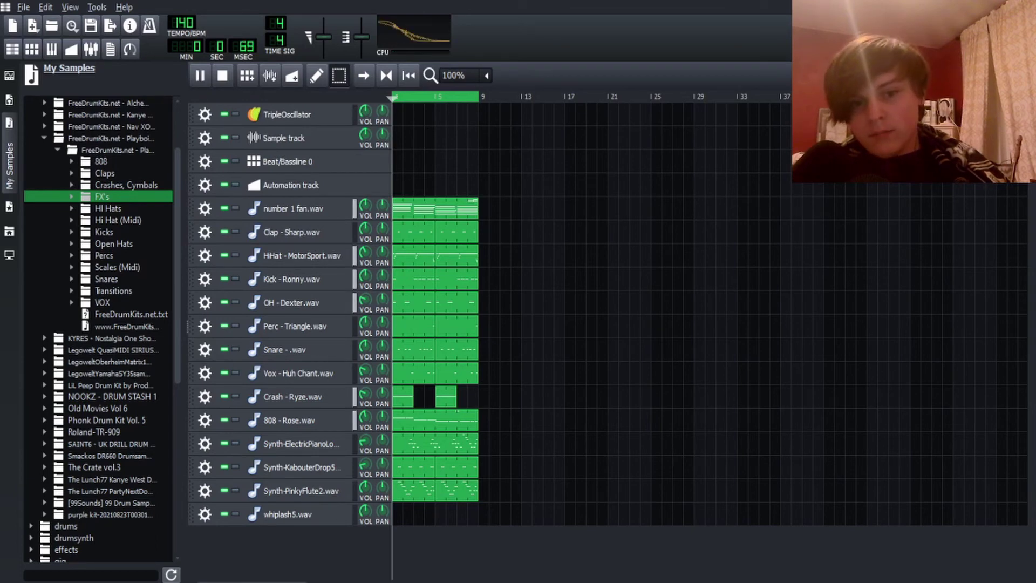